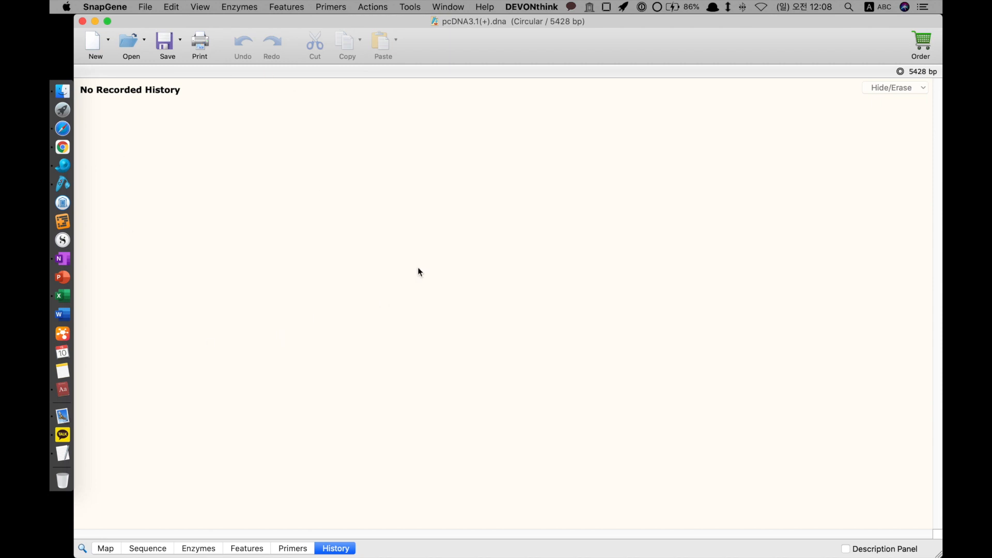
- Show the plasmid's description panel and review its host, description, author and comments fields
{"action": "left_click", "coordinate": [900, 552]}
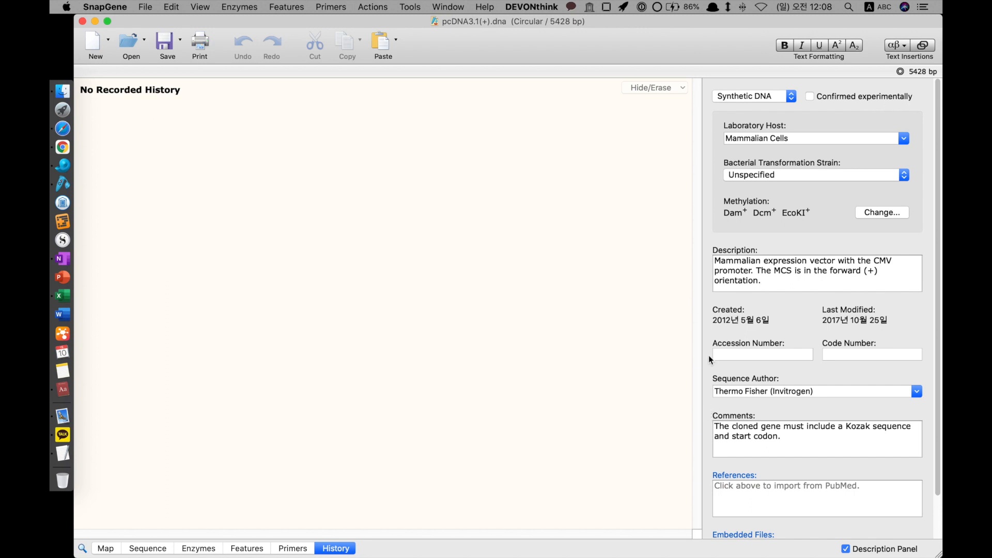
{"action": "scroll", "coordinate": [780, 334], "scroll_direction": "down", "scroll_amount": 2}
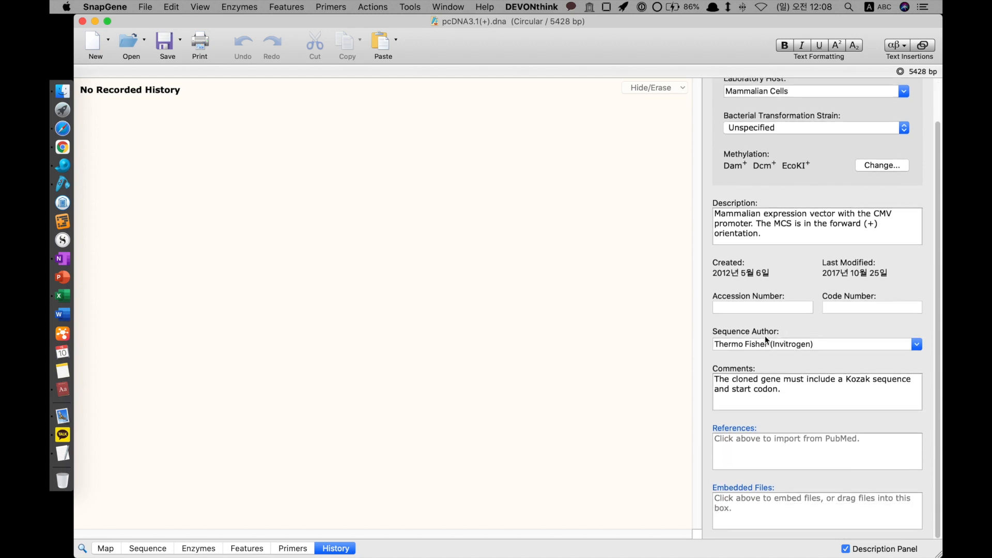
{"action": "left_click", "coordinate": [764, 345]}
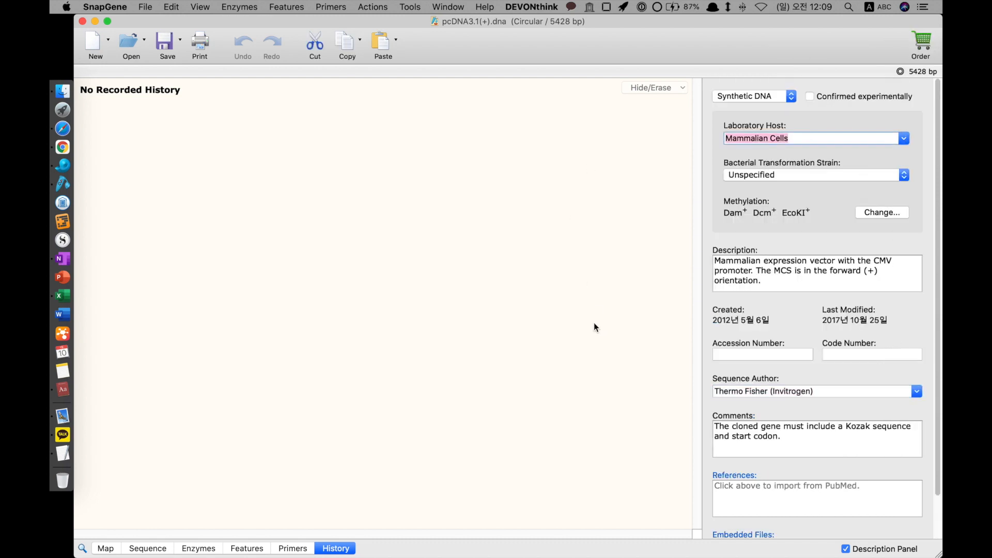
{"action": "left_click", "coordinate": [525, 275]}
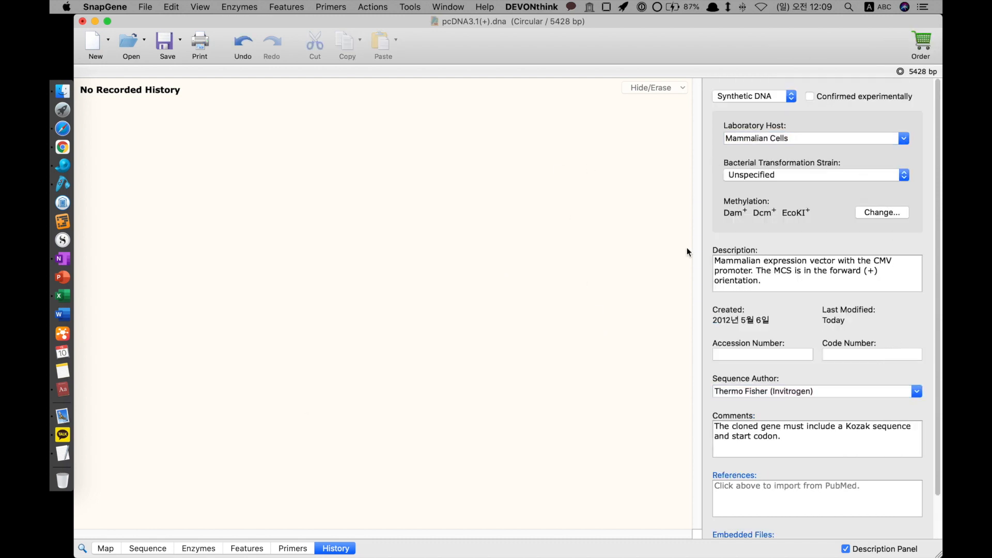
- Display the pcDNA3.1(+) plasmid map and hide the description panel
{"action": "left_click", "coordinate": [105, 548]}
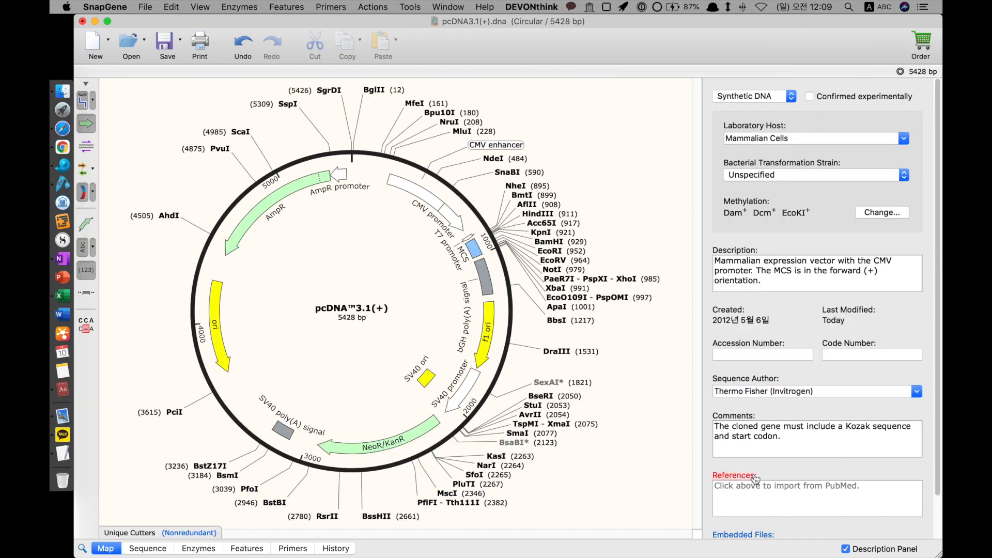
{"action": "left_click", "coordinate": [846, 549]}
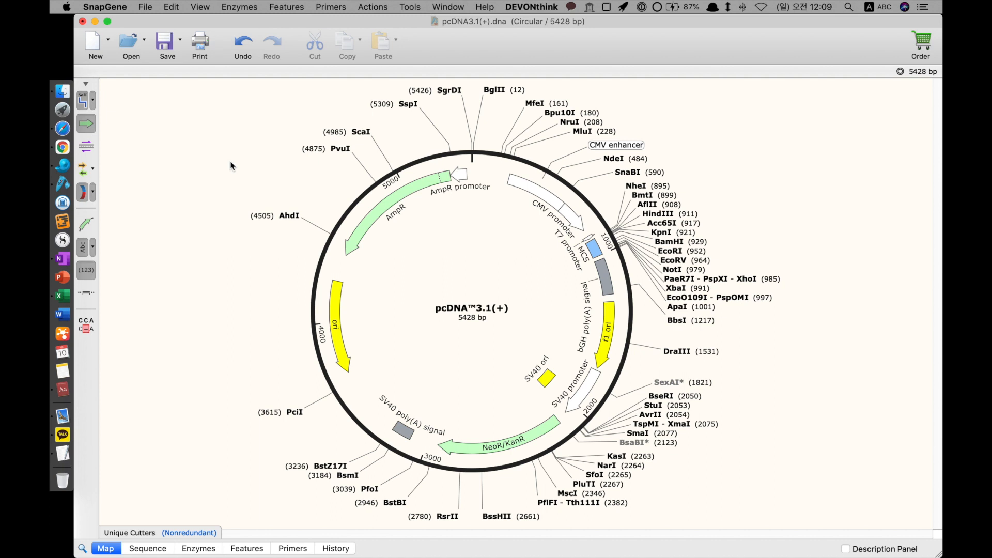
- Browse the standard common features library, look at the entries beginning with E, and close it
{"action": "left_click", "coordinate": [275, 4]}
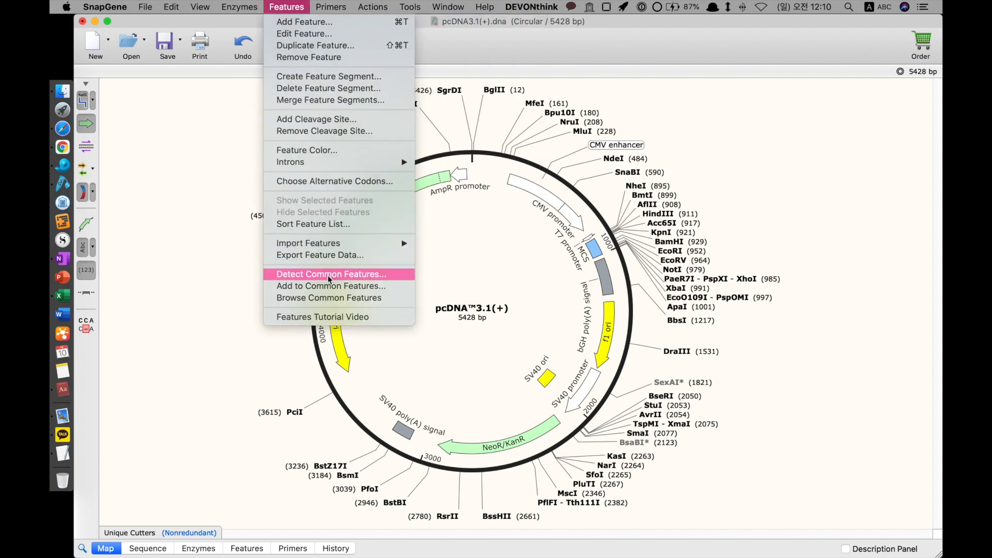
{"action": "left_click", "coordinate": [330, 298]}
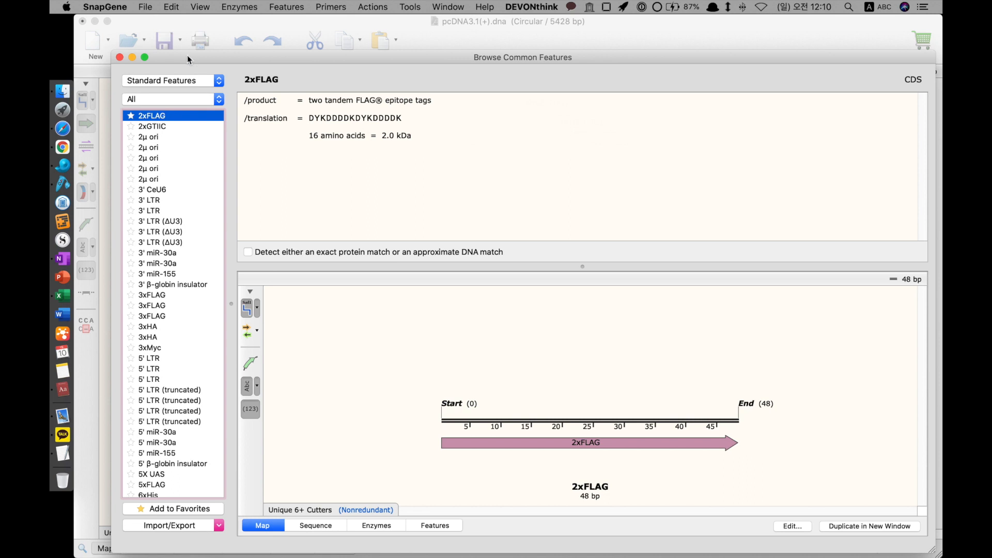
{"action": "left_click_drag", "start_coordinate": [187, 59], "coordinate": [151, 23]}
{"action": "scroll", "coordinate": [176, 175], "scroll_direction": "down", "scroll_amount": 8}
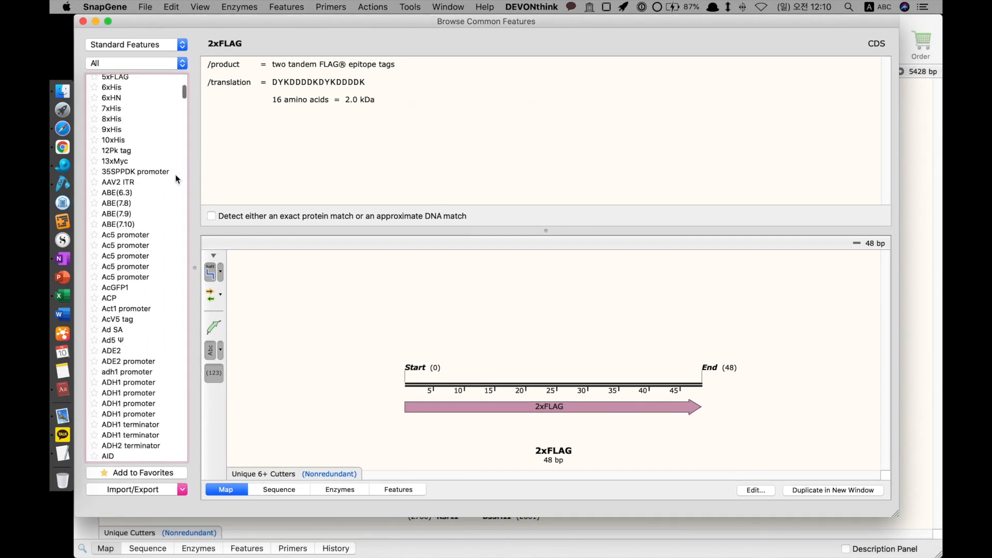
{"action": "key", "text": "e"}
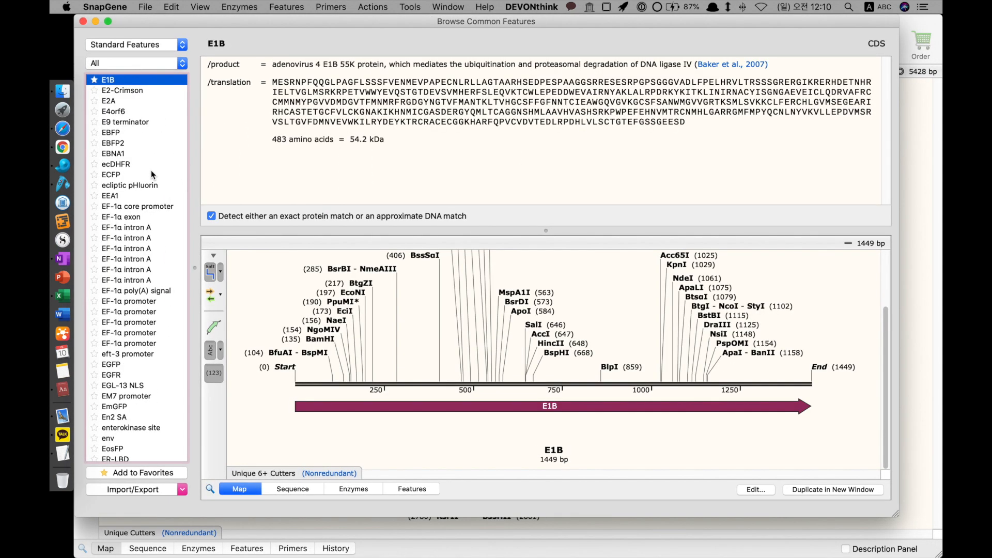
{"action": "scroll", "coordinate": [182, 186], "scroll_direction": "up", "scroll_amount": 10}
{"action": "scroll", "coordinate": [180, 124], "scroll_direction": "up", "scroll_amount": 15}
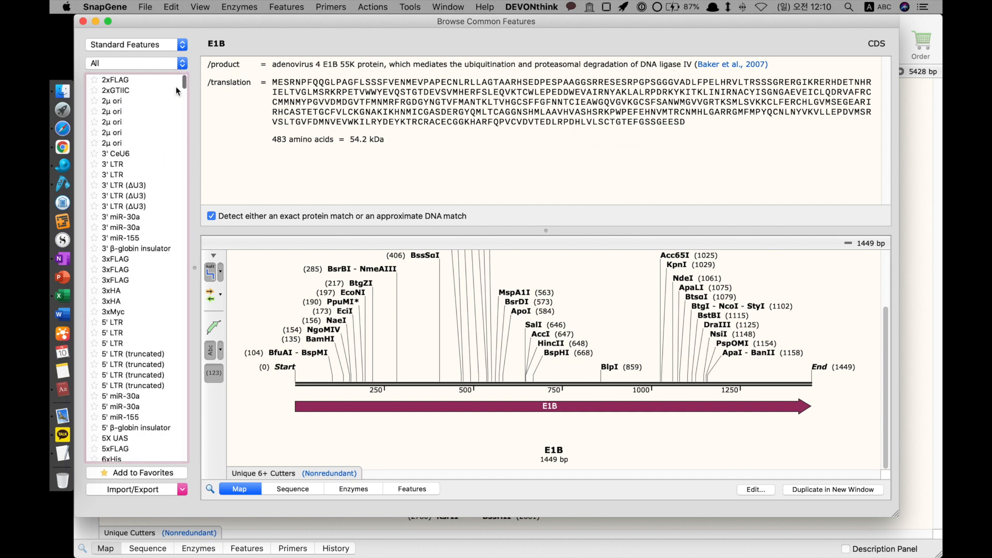
{"action": "left_click", "coordinate": [83, 21]}
- Open the common features library and select all of its standard features
{"action": "left_click", "coordinate": [274, 6]}
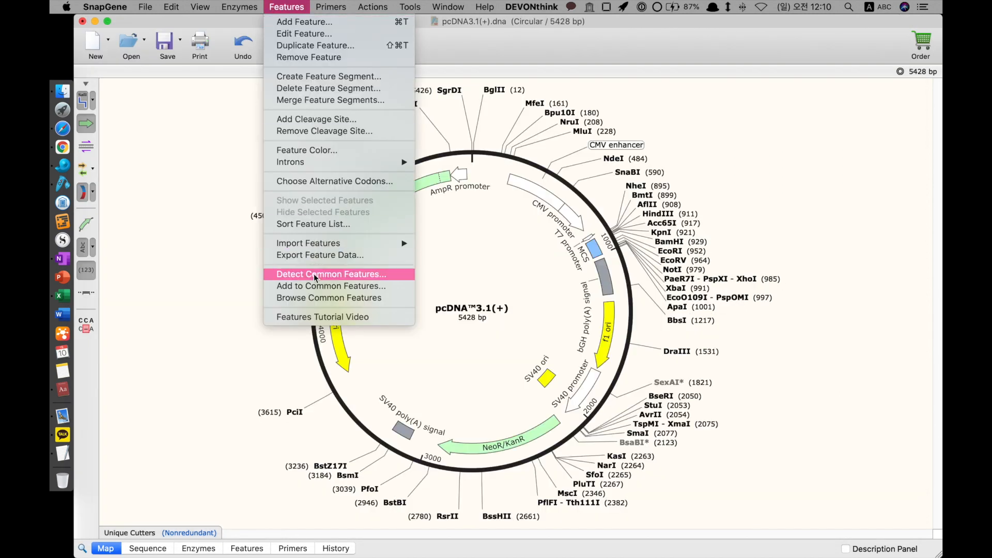
{"action": "left_click", "coordinate": [313, 298]}
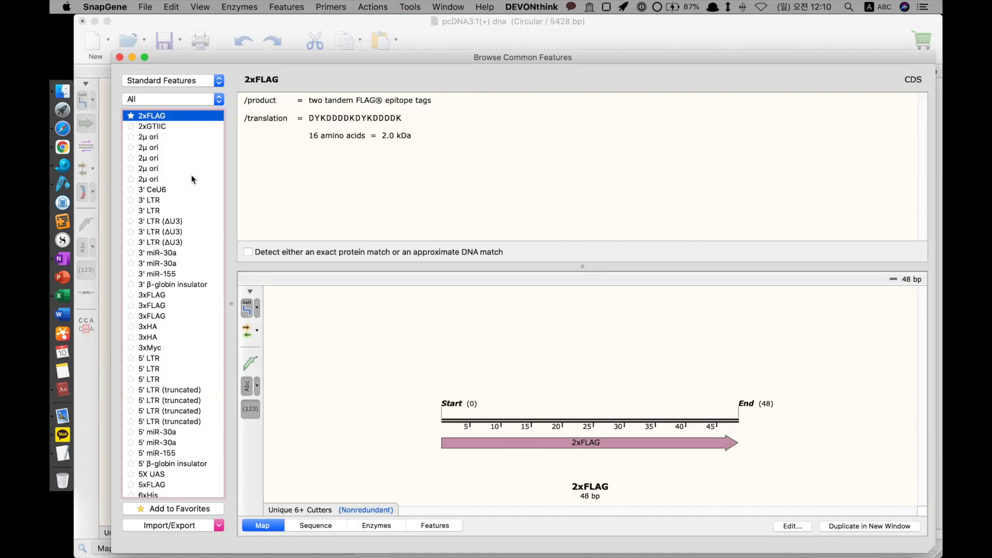
{"action": "scroll", "coordinate": [191, 172], "scroll_direction": "down", "scroll_amount": 5}
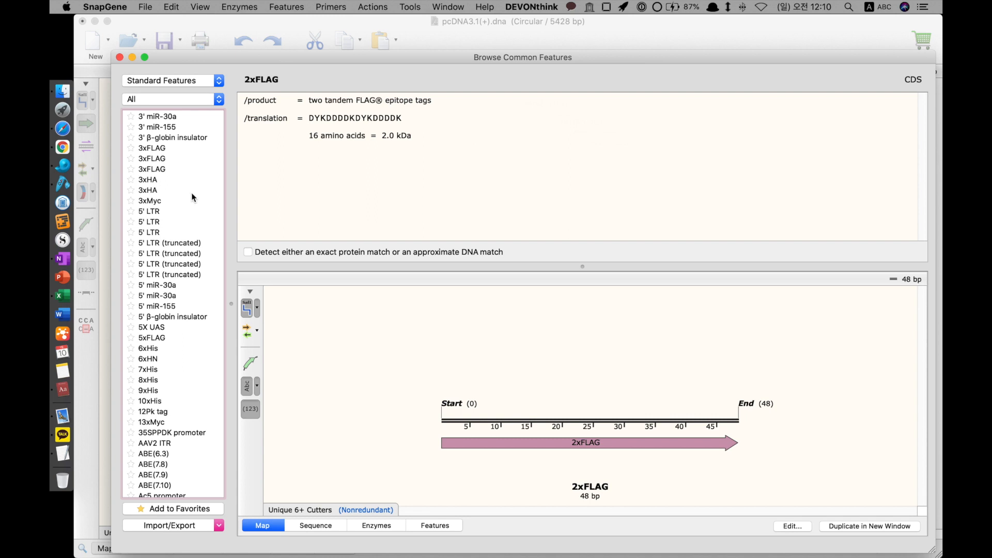
{"action": "scroll", "coordinate": [191, 196], "scroll_direction": "down", "scroll_amount": 8}
{"action": "left_click", "coordinate": [191, 194]}
{"action": "key", "text": "super+a"}
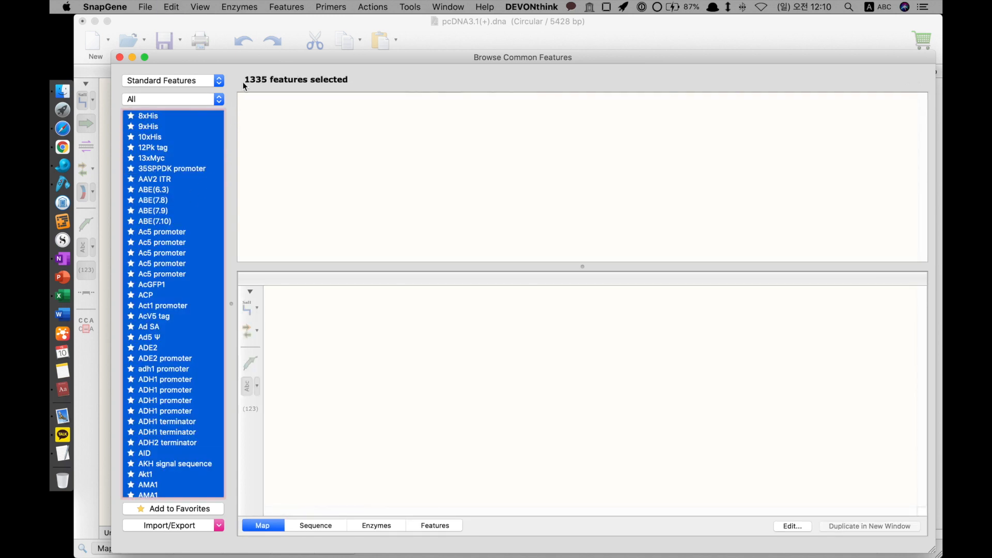
- Inspect individual standard features in the library, including a 2μ ori and a 5' LTR (truncated) entry
{"action": "scroll", "coordinate": [158, 159], "scroll_direction": "up", "scroll_amount": 10}
{"action": "left_click", "coordinate": [178, 174]}
{"action": "scroll", "coordinate": [179, 174], "scroll_direction": "up", "scroll_amount": 3}
{"action": "left_click", "coordinate": [174, 149]}
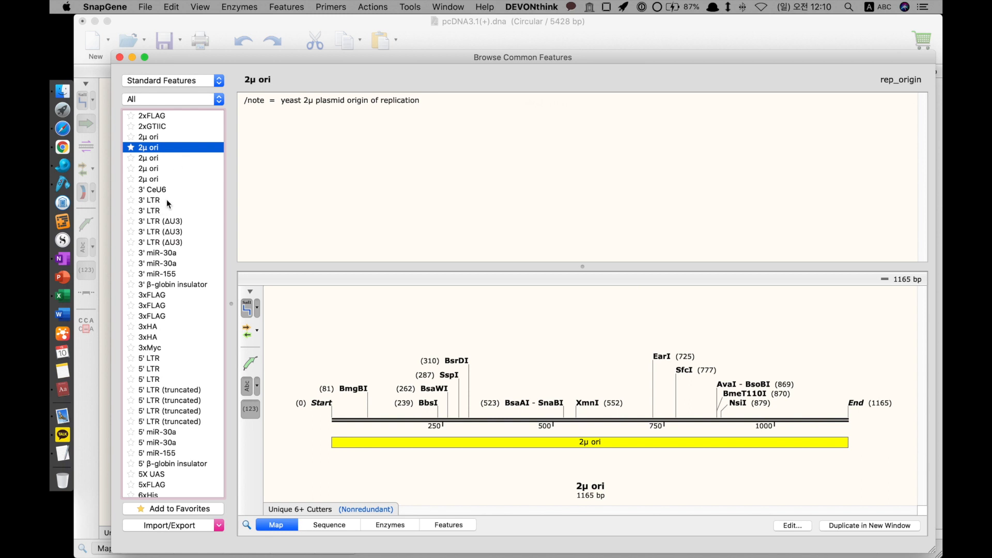
{"action": "scroll", "coordinate": [178, 202], "scroll_direction": "down", "scroll_amount": 5}
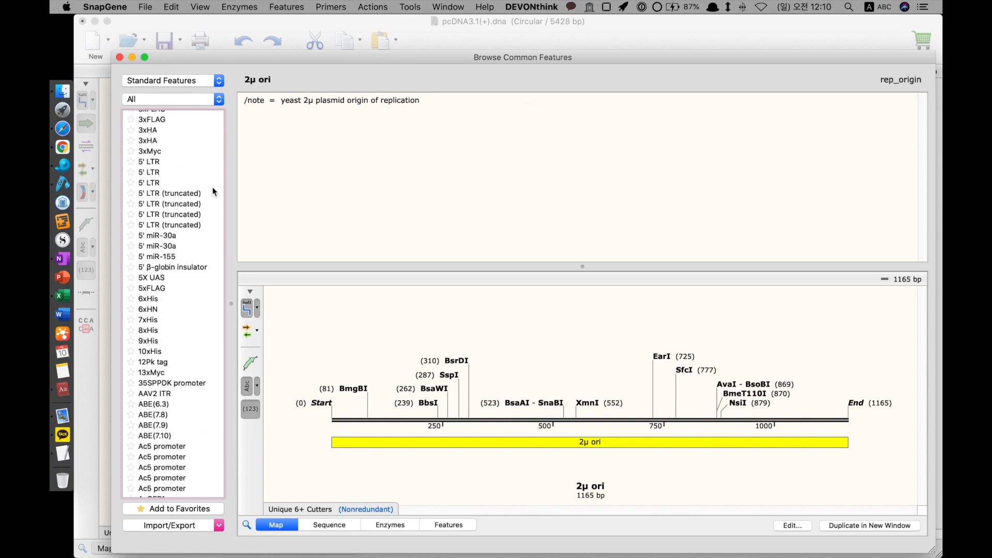
{"action": "left_click", "coordinate": [147, 193]}
{"action": "scroll", "coordinate": [154, 194], "scroll_direction": "up", "scroll_amount": 2}
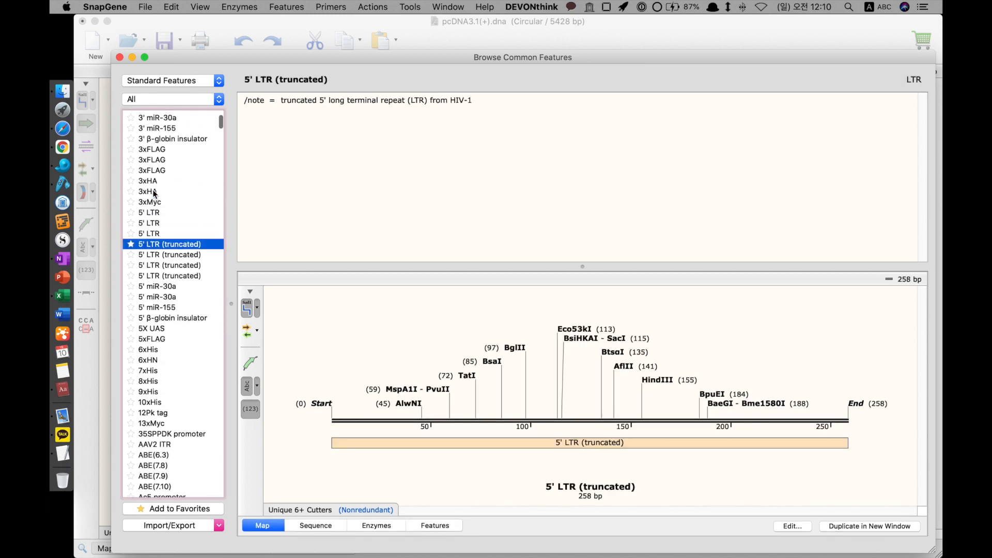
{"action": "scroll", "coordinate": [154, 194], "scroll_direction": "up", "scroll_amount": 1}
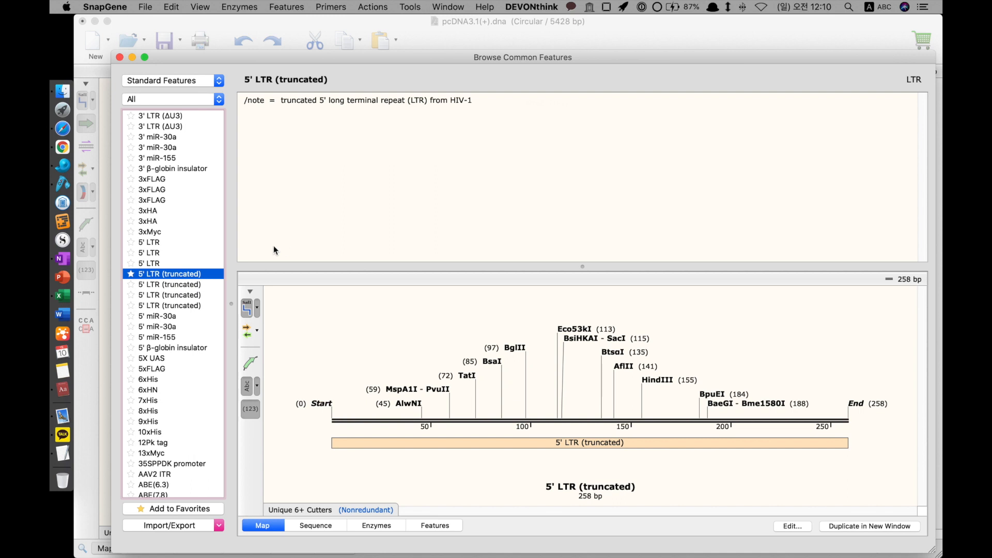
- Find the EGFP feature in the standard features list and select it
{"action": "key", "text": "e"}
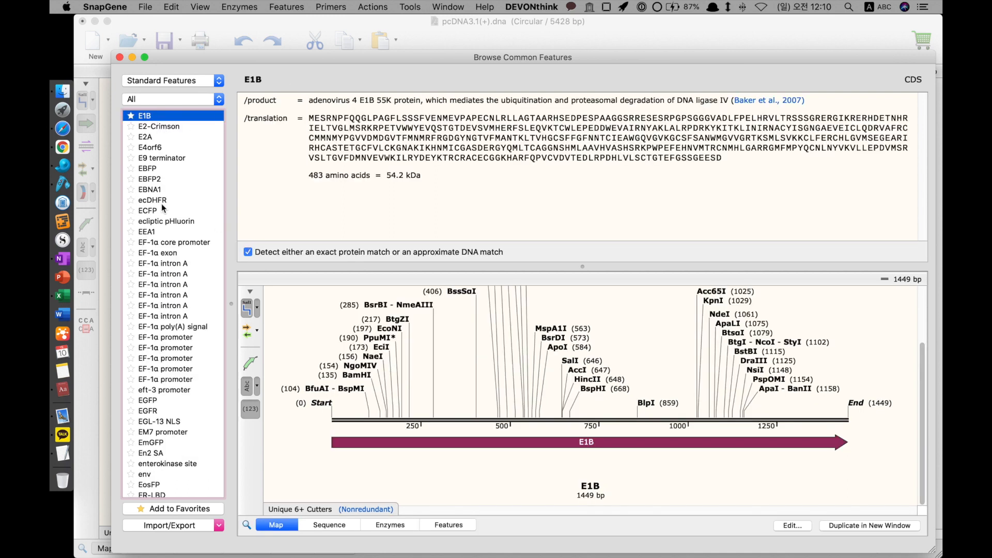
{"action": "key", "text": "g"}
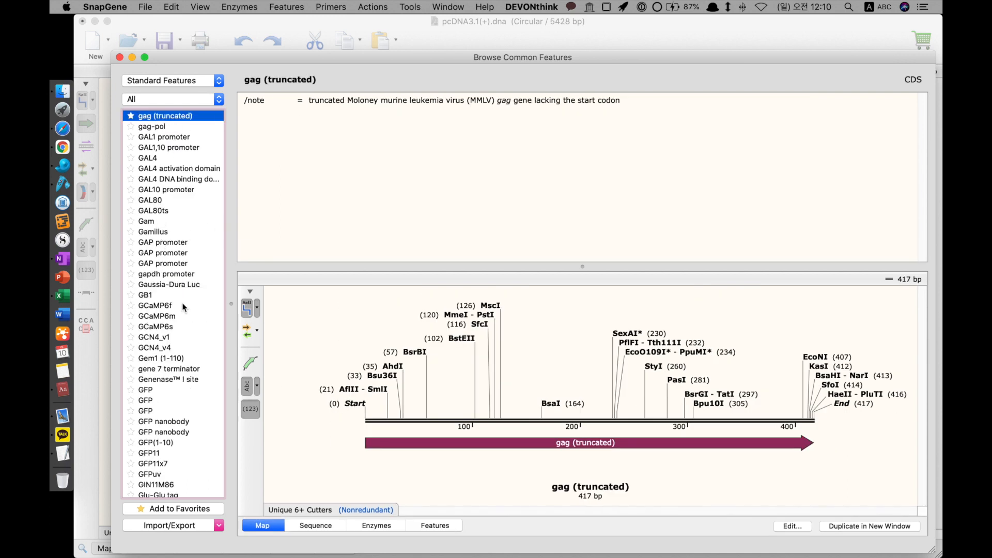
{"action": "key", "text": "e"}
{"action": "key", "text": "ctrl+space"}
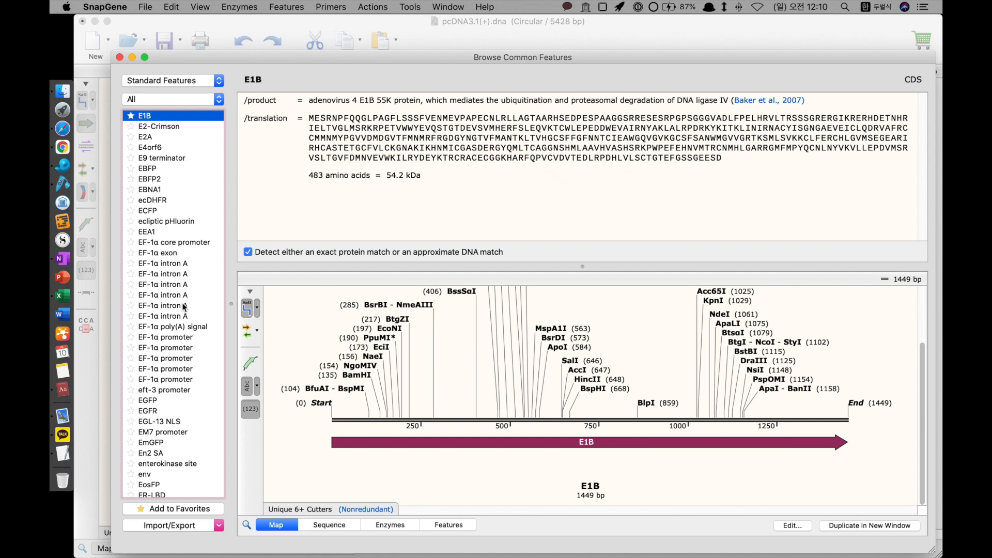
{"action": "key", "text": "ctrl+space"}
{"action": "key", "text": "g"}
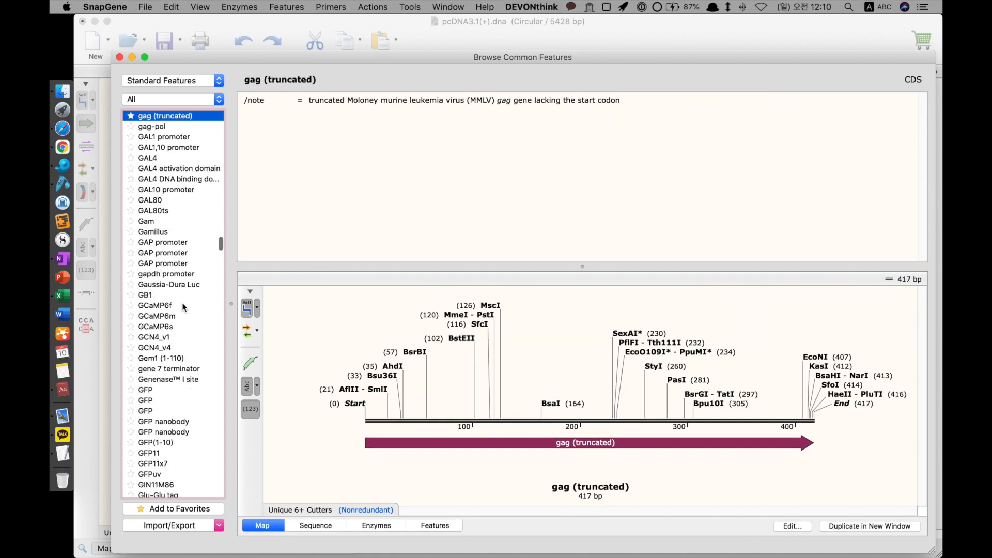
{"action": "key", "text": "e"}
{"action": "scroll", "coordinate": [163, 219], "scroll_direction": "down", "scroll_amount": 1}
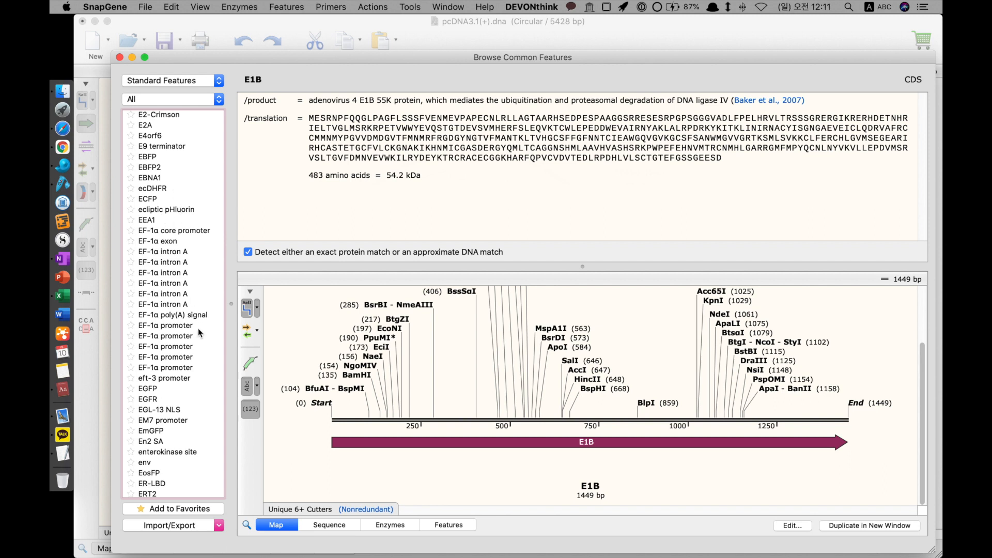
{"action": "left_click", "coordinate": [150, 389]}
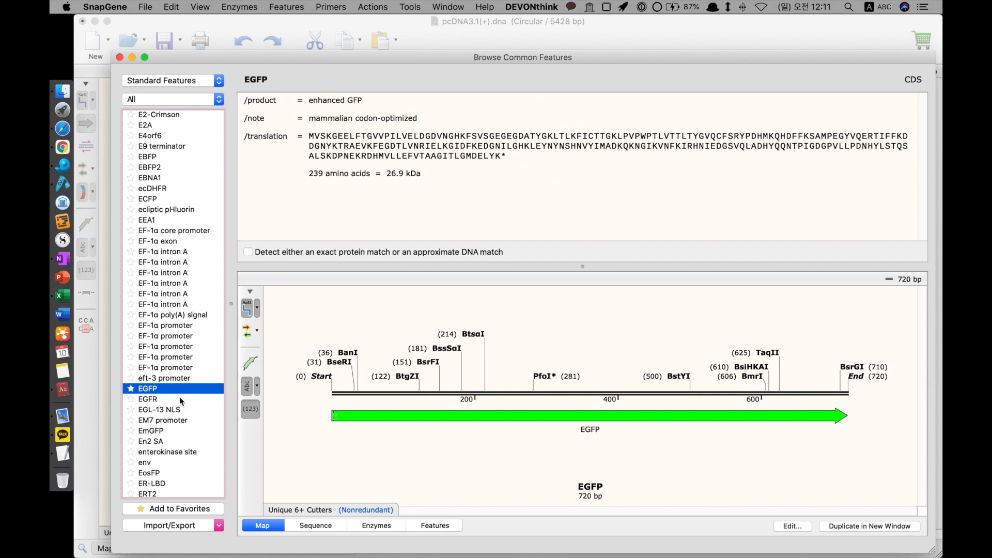
- Examine the EGFP feature in both its sequence view and its map view
{"action": "left_click", "coordinate": [515, 393]}
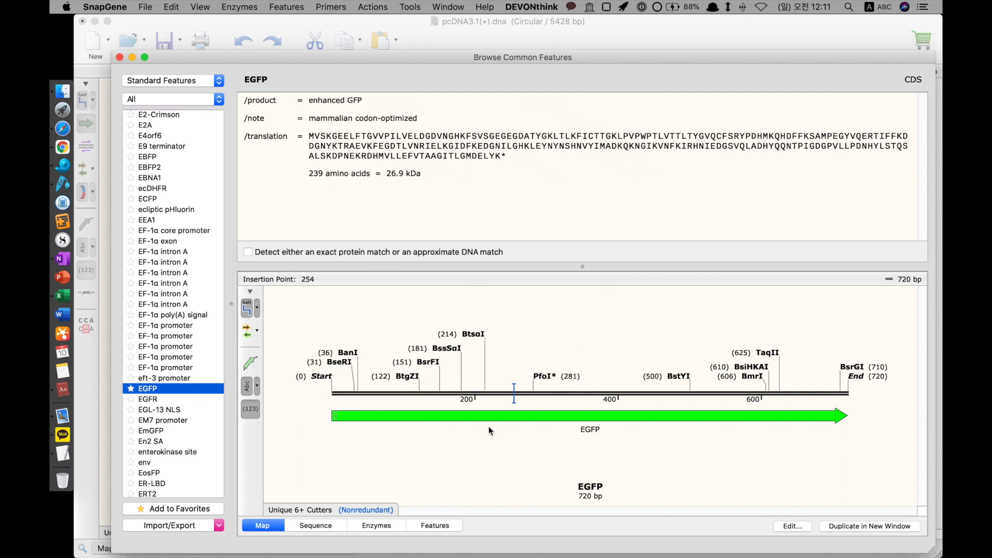
{"action": "left_click", "coordinate": [394, 393]}
{"action": "left_click", "coordinate": [316, 526]}
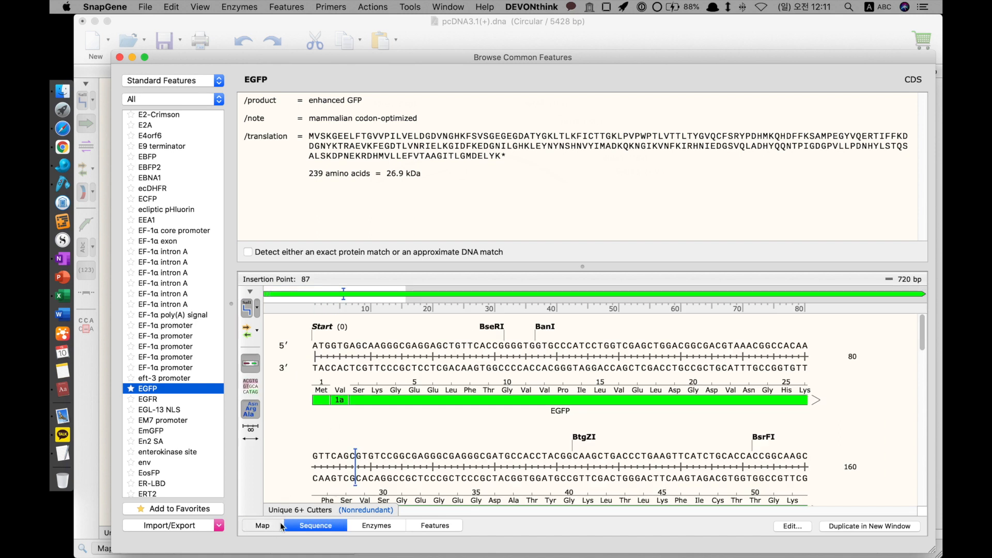
{"action": "left_click", "coordinate": [263, 526]}
{"action": "left_click", "coordinate": [427, 393]}
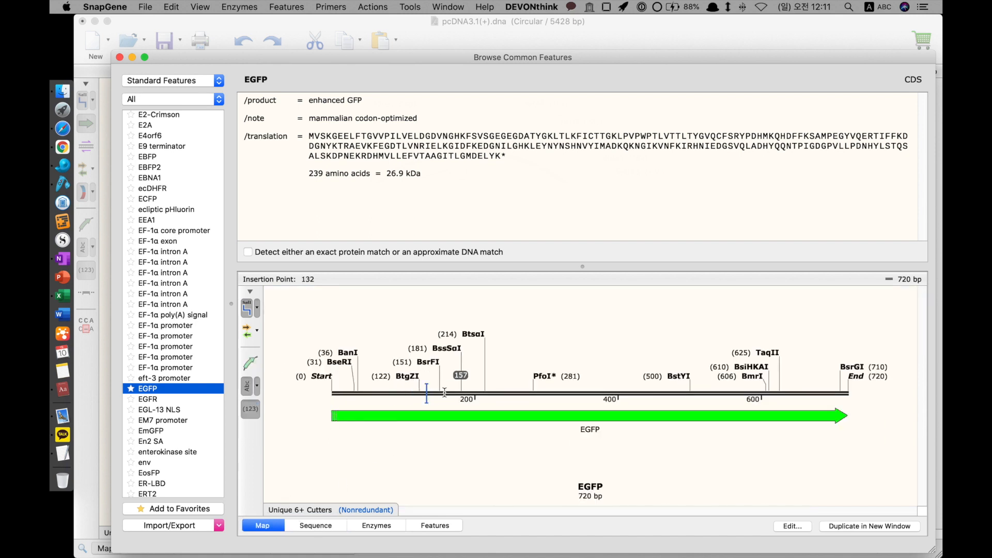
- Select the entire EGFP sequence and create a new linear DNA file from it, with features, primers and DNA colors transferred
{"action": "key", "text": "super+a"}
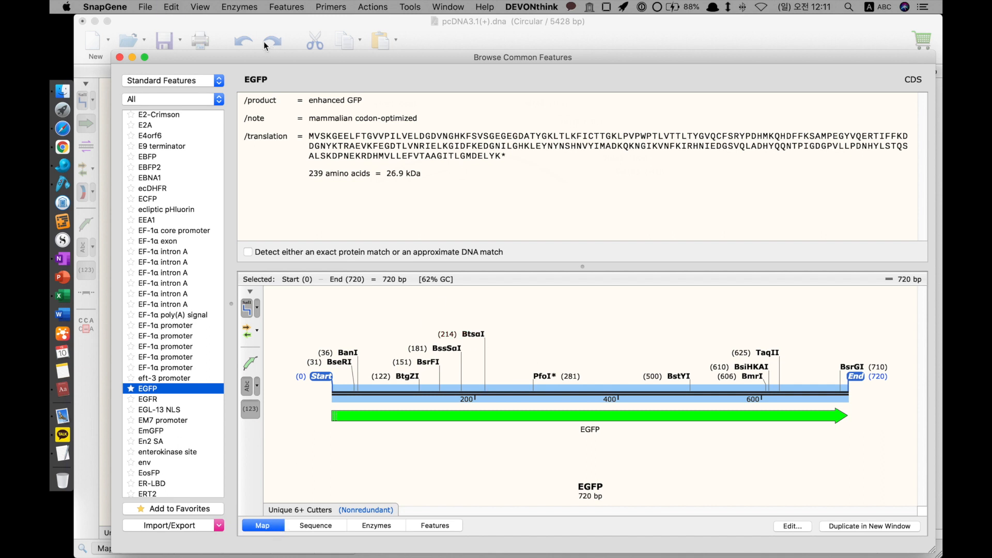
{"action": "left_click", "coordinate": [140, 7]}
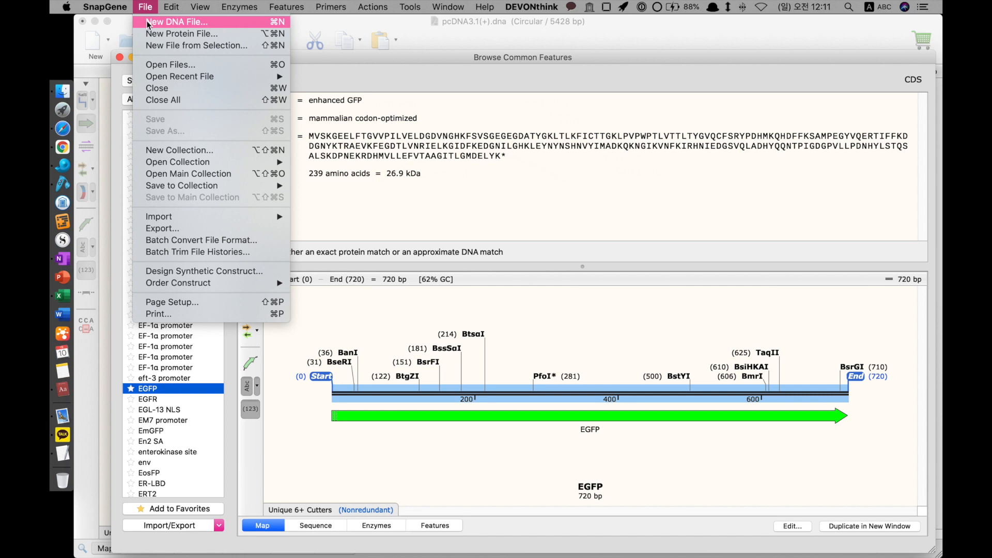
{"action": "left_click", "coordinate": [150, 23]}
{"action": "type", "text": "ATGGTGAGCAAGGGCGAGGAGCTGTTCACCGGGGTGGTGCCCATCCTGGTCGAGCTGGACGGCGACGTAAACGGCCACAAGTTCAGCGTGTCCGGCGAGGGCGAGGGCGATGCCACCTACGGCAAGCTGACCCTGAAGTTCATCTGCACCACCGGCAAGCTGCCCGTGCCCTGGCCCACCCTCGTGACCACCCTGACCTACGGCGTGCAGTGCTTCAGCCGCTACCCCGACCACATGAAGCAGCACGACTTCTTCAAGTCCGCCATGCCCGAAGGCTACGTCCAGGAGCGCACCATCTTCTTCAAGGACGACGGCAACTACAAGACCCGCGCCGAGGTGAAGTTCGAGGGCGACACCCTGGTGAACCGCATCGAGCTGAAGGGCATCGACTTCAAGGAGGACGGCAACATCCTGGGGCACAAGCTGGAGTACAACTACAACAGCCACAACGTCTATATCATGGCCGACAAGCAGAAGAACGGCATCAAGGTGAACTTCAAGATCCGCCACAACATCGAGGACGGCAGCGTGCAGCTCGCCGACCACTACCAGCAGAACACCCCCATCGGCGACGGCCCCGTGCTGCTGCCCGACAACCACTACCTGAGCACCCAGTCCGCCCTGAGCAAAGACCCCAACGAGAAGCGCGATCACATGGTCCTGCTGGAGTTCGTGACCGCCGCCGGGATCACTCTCGGCATGGACGAGCTGTACAAGTAA"}
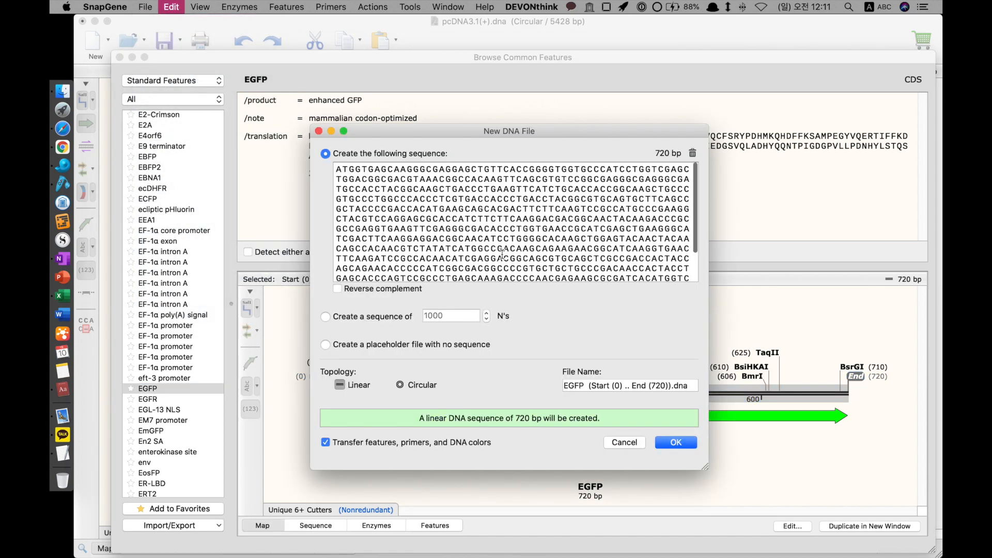
{"action": "key", "text": "Return"}
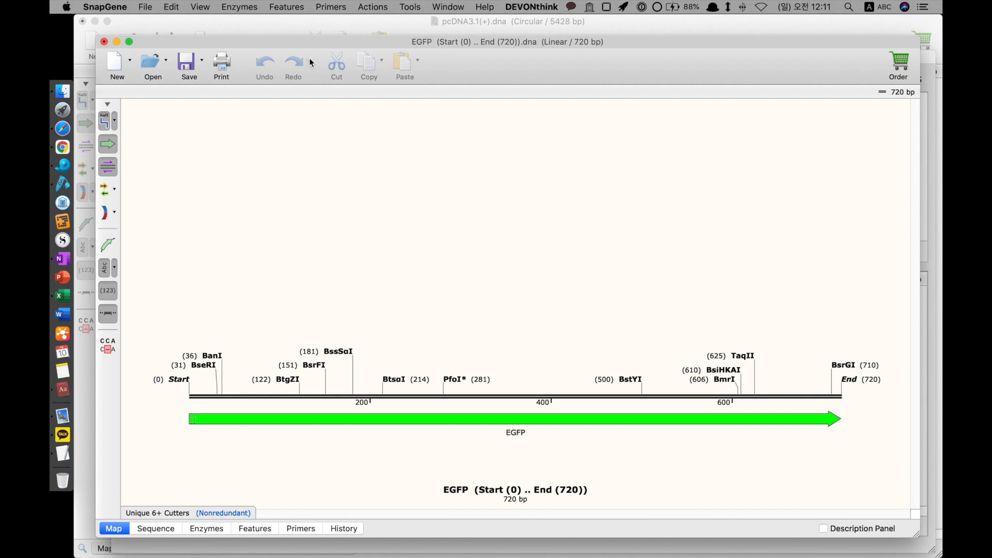
- Enlarge the new EGFP file's window and look through its full sequence view
{"action": "double_click", "coordinate": [302, 42]}
{"action": "key", "text": "super+2"}
{"action": "scroll", "coordinate": [347, 198], "scroll_direction": "down", "scroll_amount": 10}
{"action": "scroll", "coordinate": [348, 198], "scroll_direction": "up", "scroll_amount": 10}
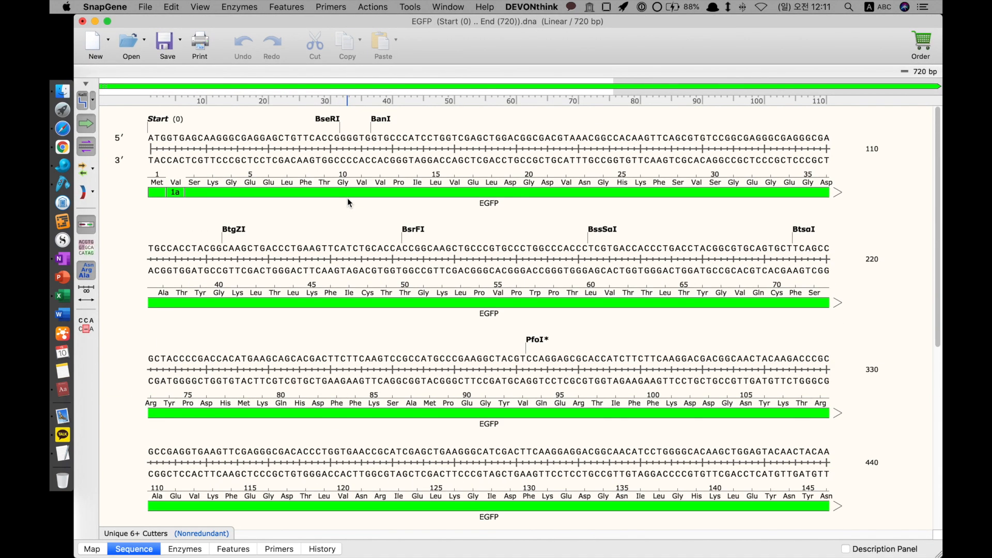
- Add a top-strand primer to the template from the first 20 bases (1..20) of the EGFP sequence
{"action": "left_click_drag", "start_coordinate": [149, 138], "coordinate": [272, 139]}
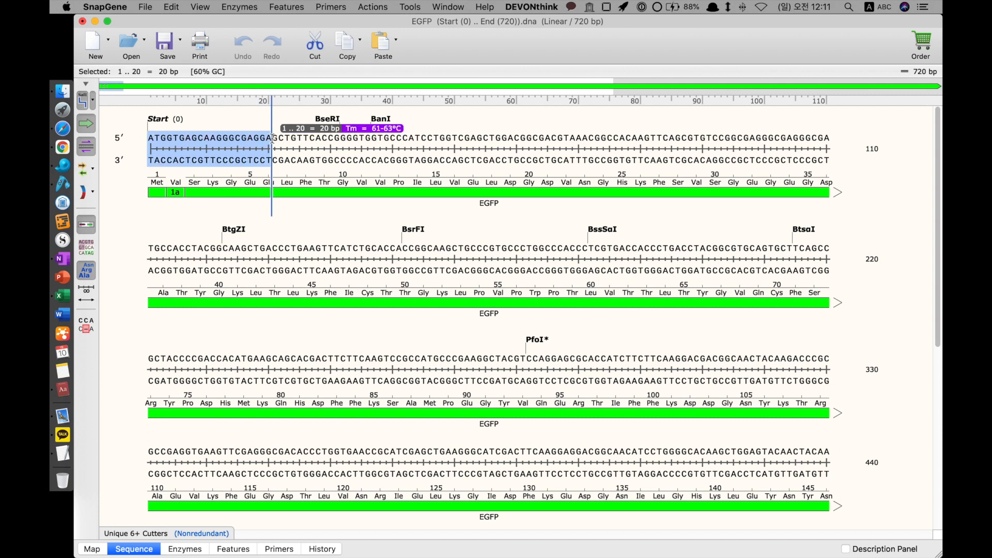
{"action": "left_click", "coordinate": [351, 4]}
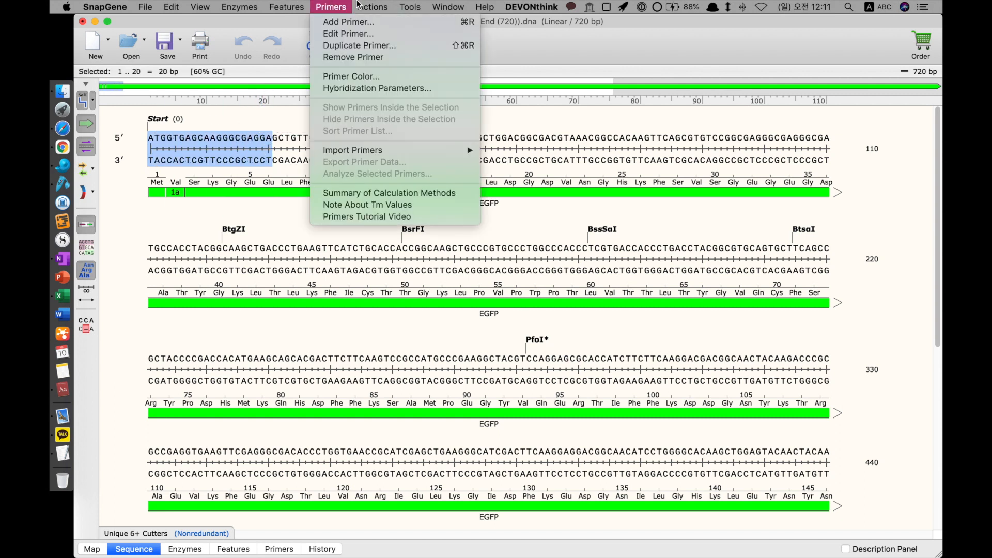
{"action": "left_click", "coordinate": [340, 23]}
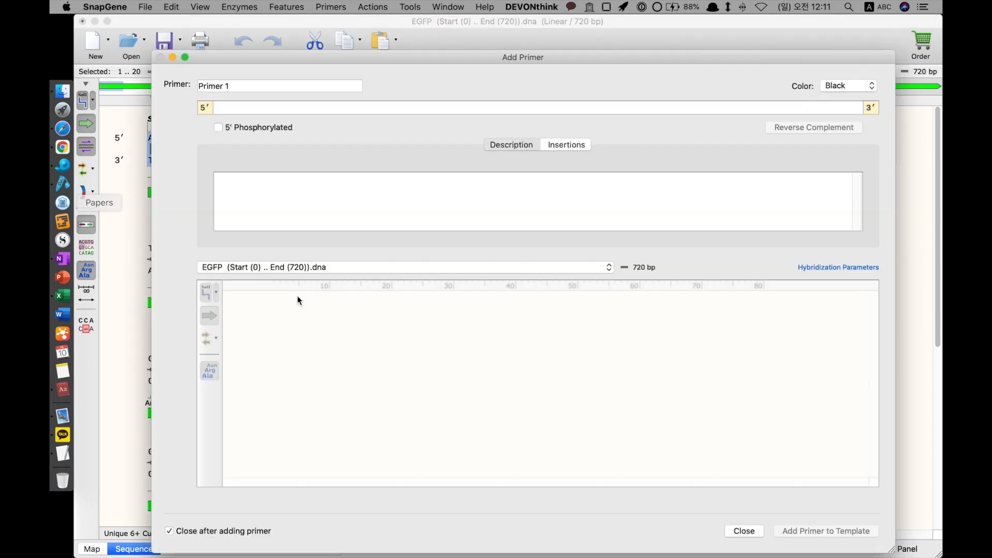
{"action": "left_click", "coordinate": [581, 107]}
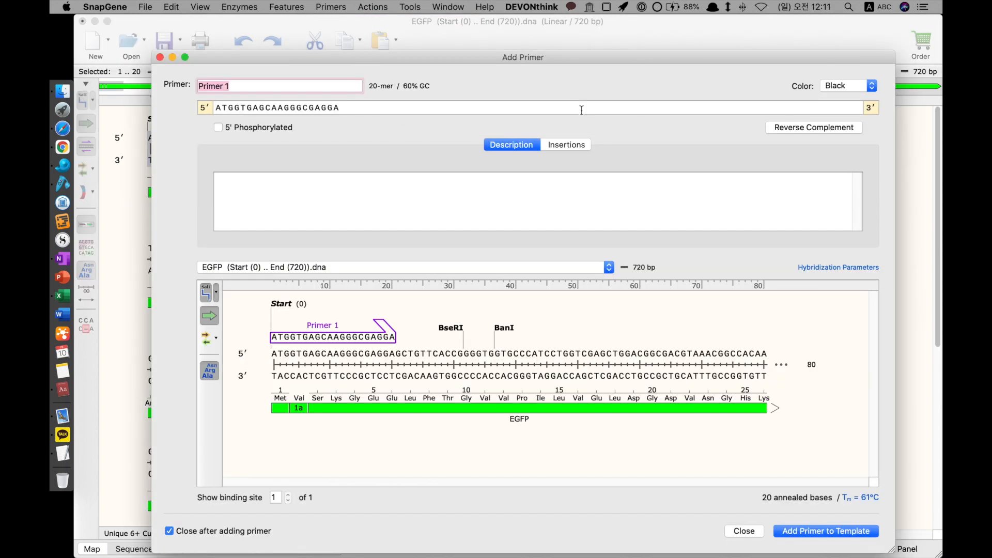
{"action": "key", "text": "Return"}
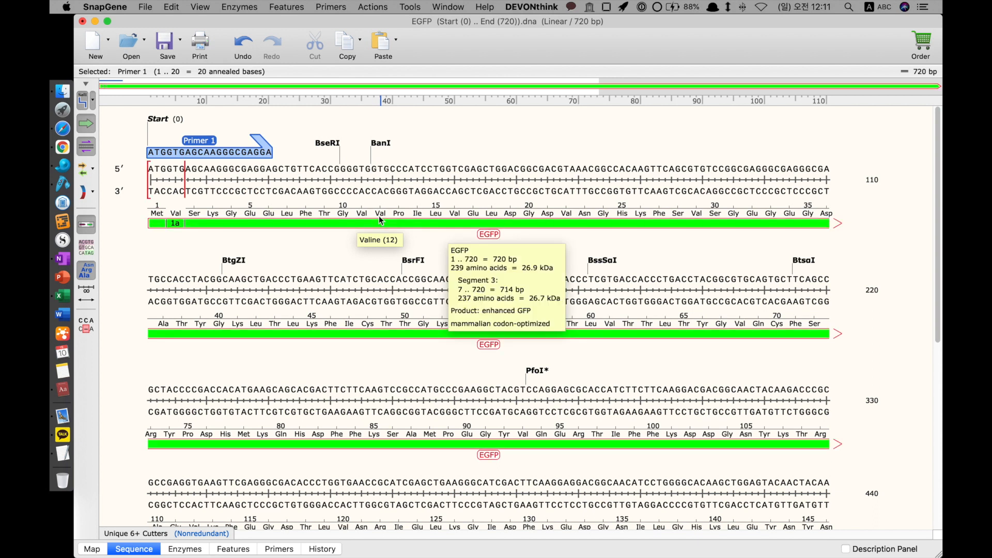
{"action": "left_click", "coordinate": [325, 152]}
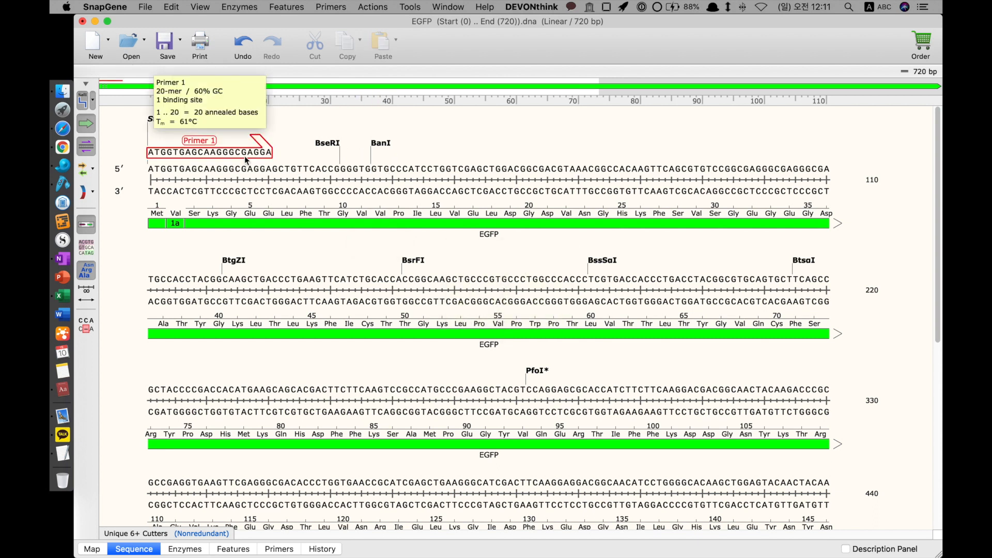
{"action": "left_click", "coordinate": [246, 161]}
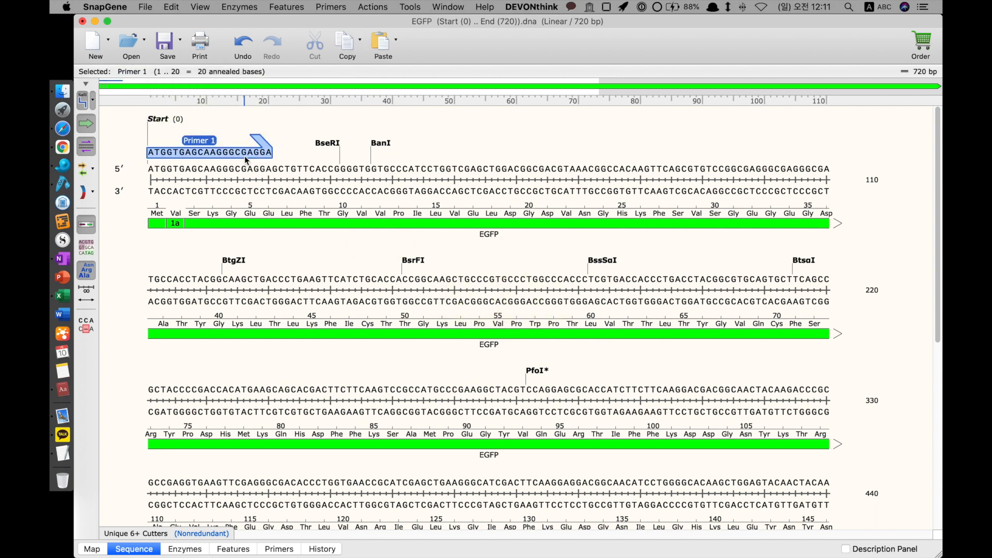
- Rename the forward primer at the start of the EGFP sequence as eGFP_F
{"action": "left_click", "coordinate": [158, 196]}
{"action": "scroll", "coordinate": [296, 175], "scroll_direction": "down", "scroll_amount": 5}
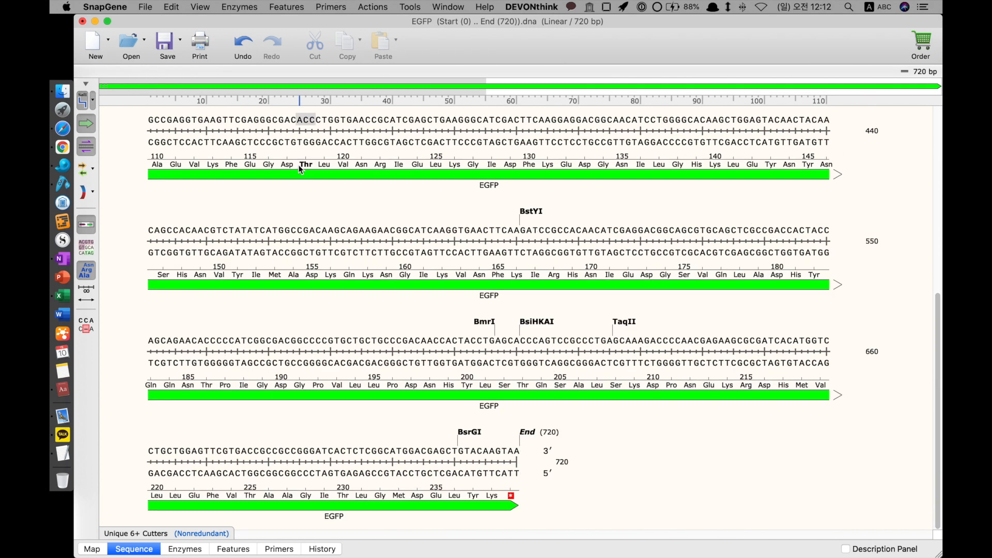
{"action": "scroll", "coordinate": [297, 175], "scroll_direction": "up", "scroll_amount": 5}
{"action": "left_click", "coordinate": [220, 157]}
{"action": "double_click", "coordinate": [219, 157]}
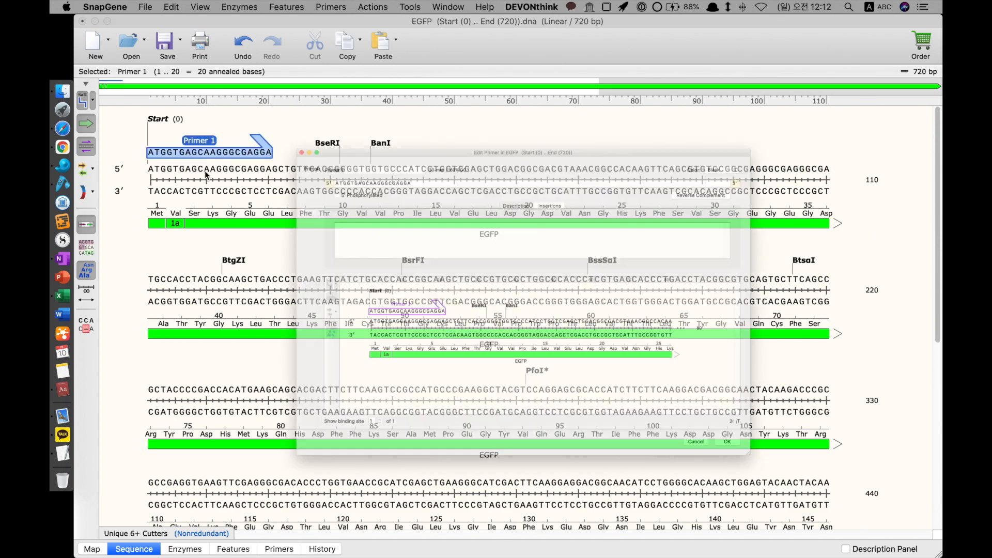
{"action": "type", "text": "E"}
{"action": "key", "text": "BackSpace"}
{"action": "type", "text": "eGFP"}
{"action": "type", "text": "_F"}
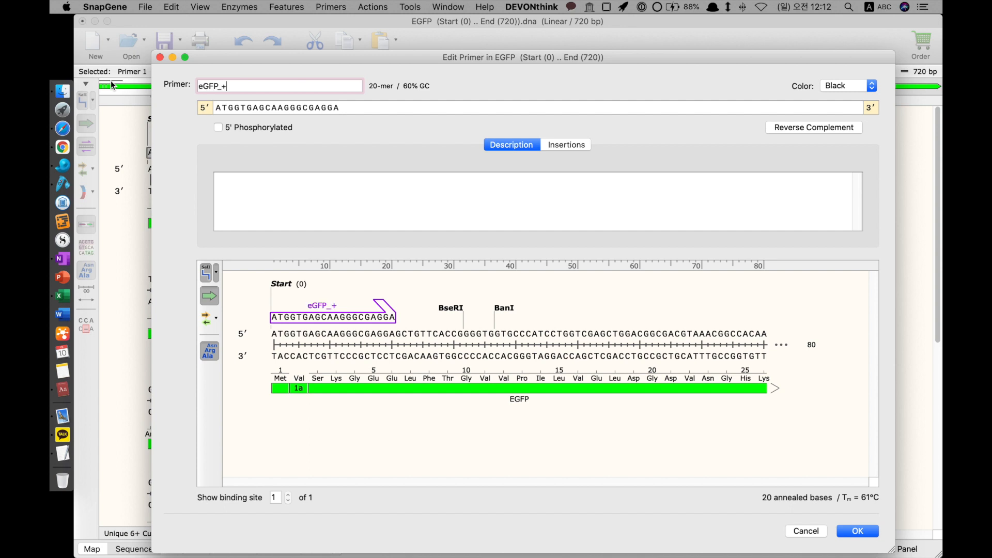
{"action": "key", "text": "Return"}
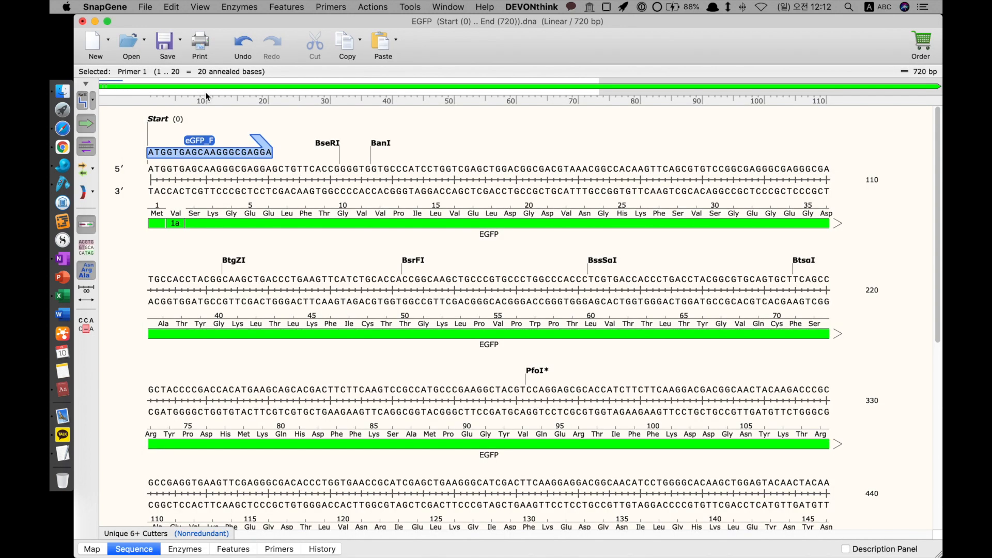
- Check the eGFP_F primer's details and the stretch of template it covers at the sequence start
{"action": "double_click", "coordinate": [231, 153]}
{"action": "key", "text": "Return"}
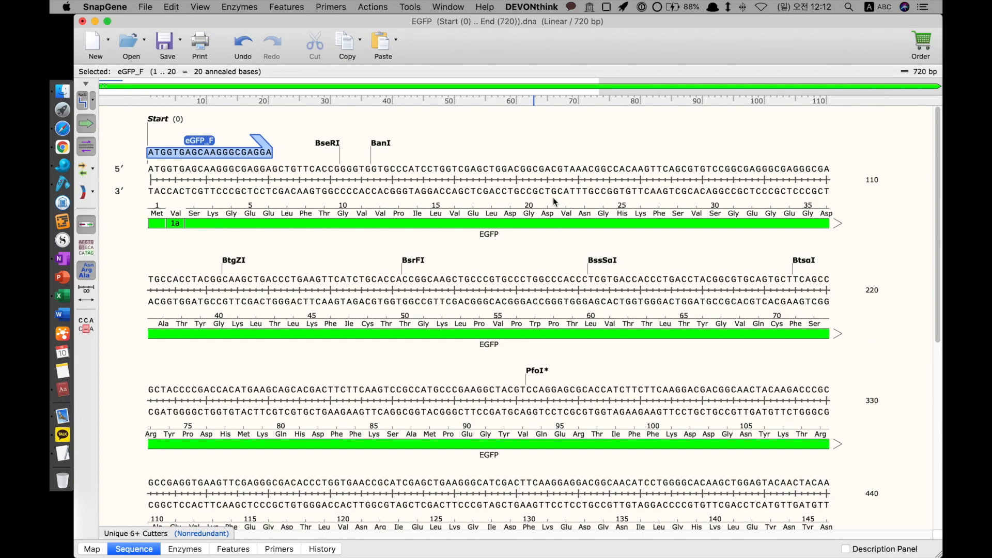
{"action": "left_click", "coordinate": [138, 182]}
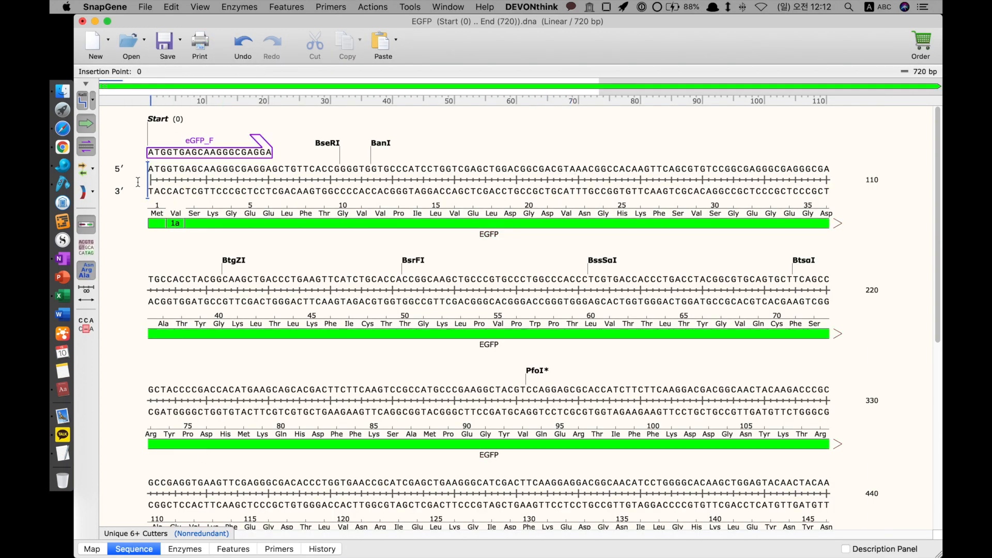
{"action": "left_click_drag", "start_coordinate": [138, 182], "coordinate": [272, 171]}
{"action": "left_click", "coordinate": [300, 158]}
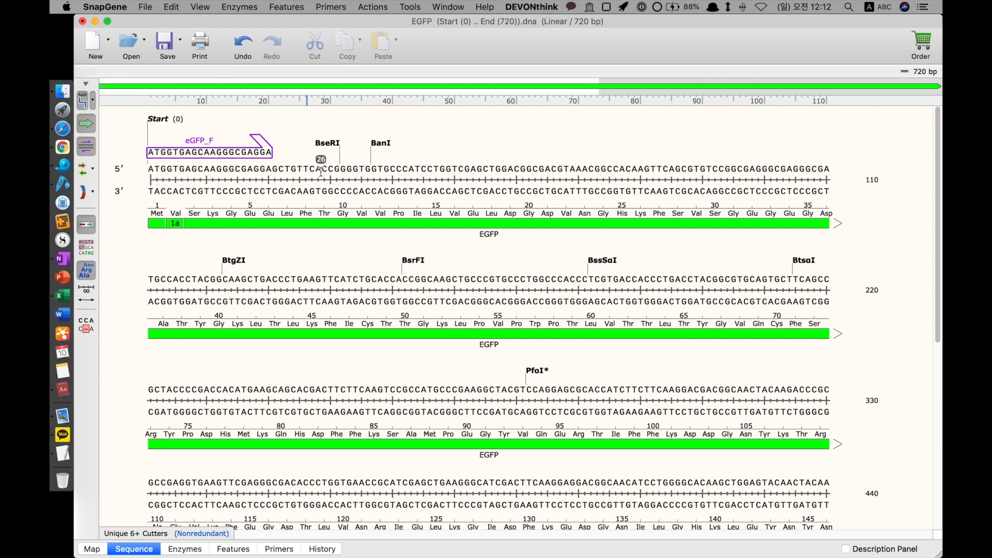
- Add a bottom-strand primer named eGFP_R from the last 24 bases (697..720) of the EGFP sequence
{"action": "scroll", "coordinate": [374, 199], "scroll_direction": "down", "scroll_amount": 10}
{"action": "left_click_drag", "start_coordinate": [518, 461], "coordinate": [371, 467]}
{"action": "key", "text": "shift+super+p"}
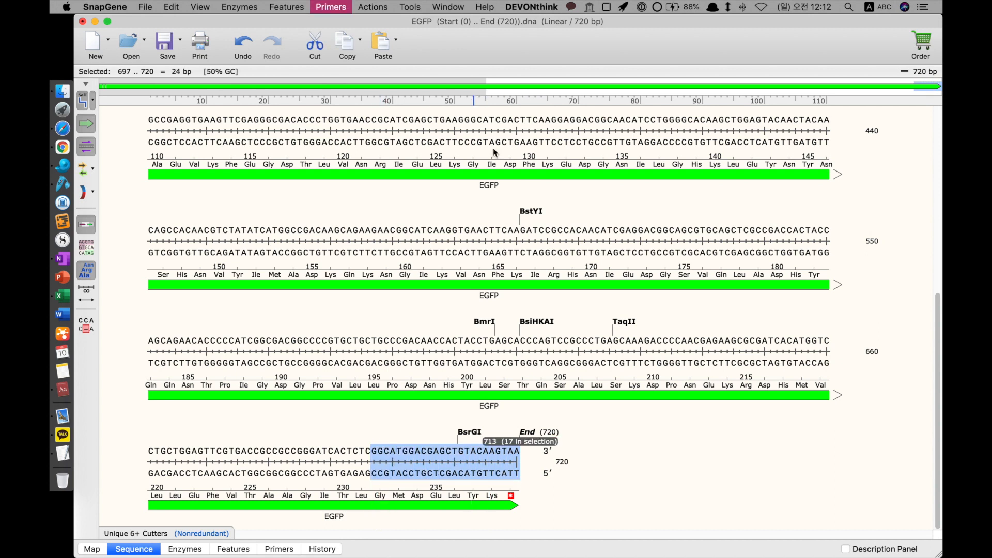
{"action": "left_click", "coordinate": [513, 106]}
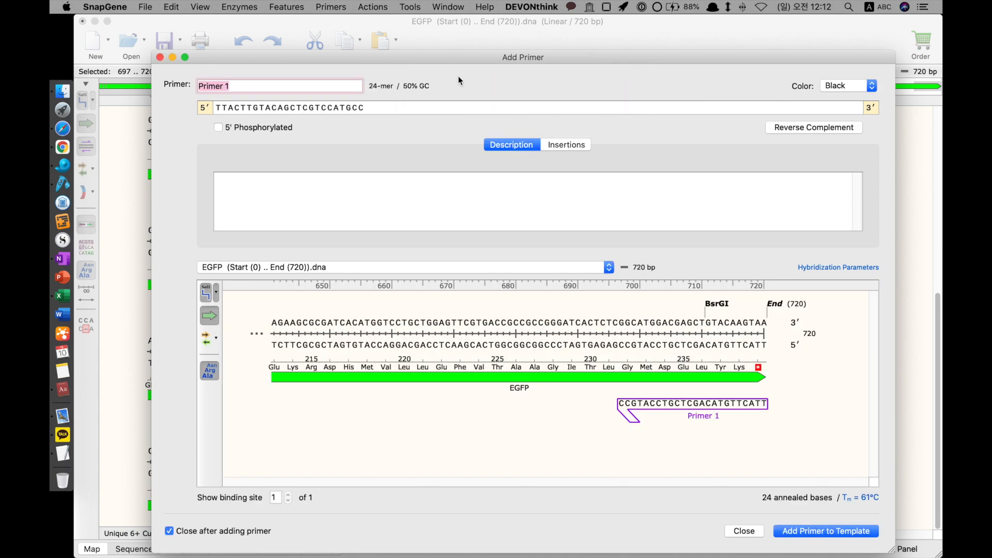
{"action": "type", "text": "eGFP_R"}
{"action": "key", "text": "Return"}
{"action": "left_click", "coordinate": [624, 500]}
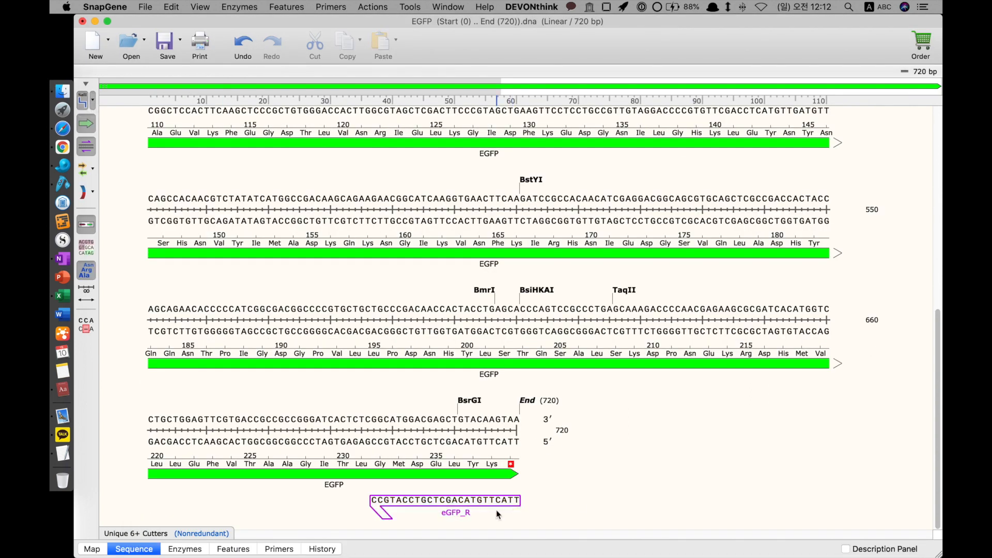
- Examine where the two primers sit on EGFP in both the map view and the sequence view
{"action": "key", "text": "super+1"}
{"action": "left_click", "coordinate": [149, 549]}
{"action": "scroll", "coordinate": [369, 391], "scroll_direction": "up", "scroll_amount": 10}
{"action": "scroll", "coordinate": [356, 392], "scroll_direction": "down", "scroll_amount": 10}
{"action": "key", "text": "super+1"}
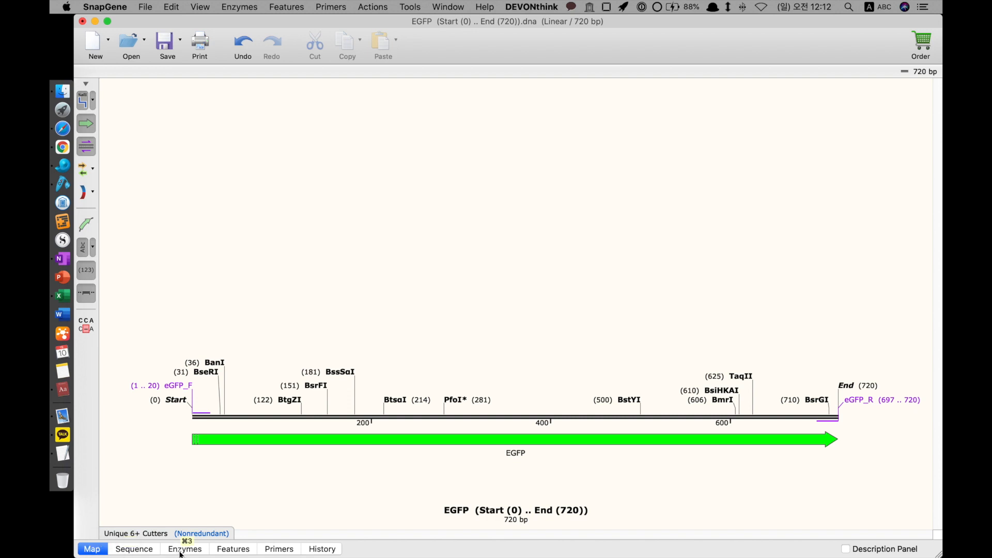
{"action": "key", "text": "super+2"}
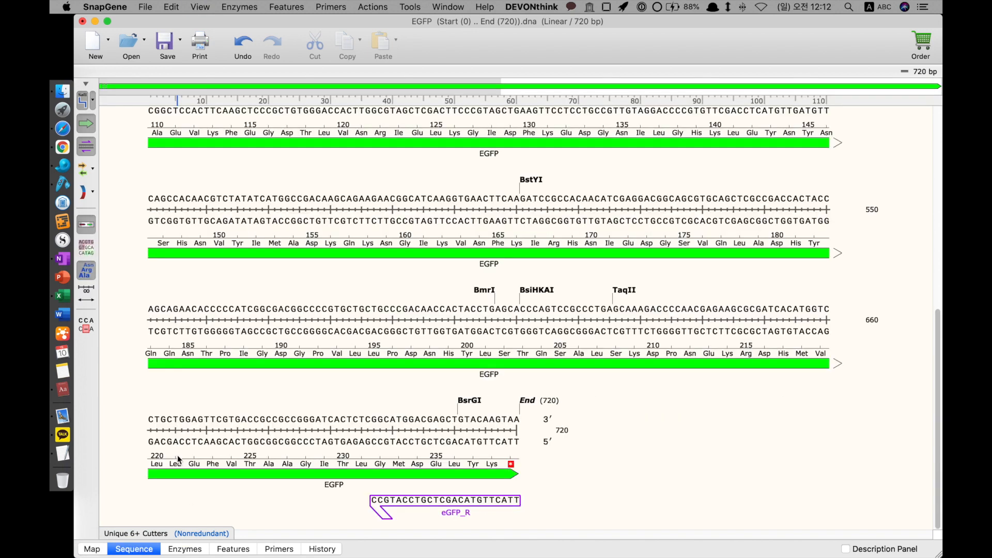
{"action": "scroll", "coordinate": [178, 455], "scroll_direction": "up", "scroll_amount": 4}
{"action": "scroll", "coordinate": [177, 455], "scroll_direction": "down", "scroll_amount": 3}
{"action": "left_click", "coordinate": [188, 393]}
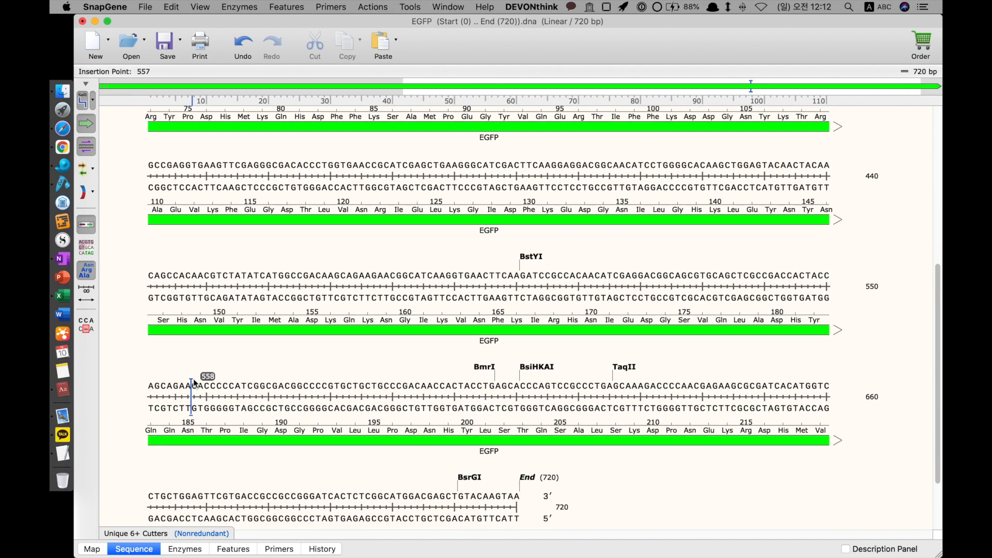
{"action": "scroll", "coordinate": [186, 395], "scroll_direction": "down", "scroll_amount": 2}
- Review the file's enzymes, features and primers views, and look over its map and full sequence
{"action": "key", "text": "super+3"}
{"action": "key", "text": "super+4"}
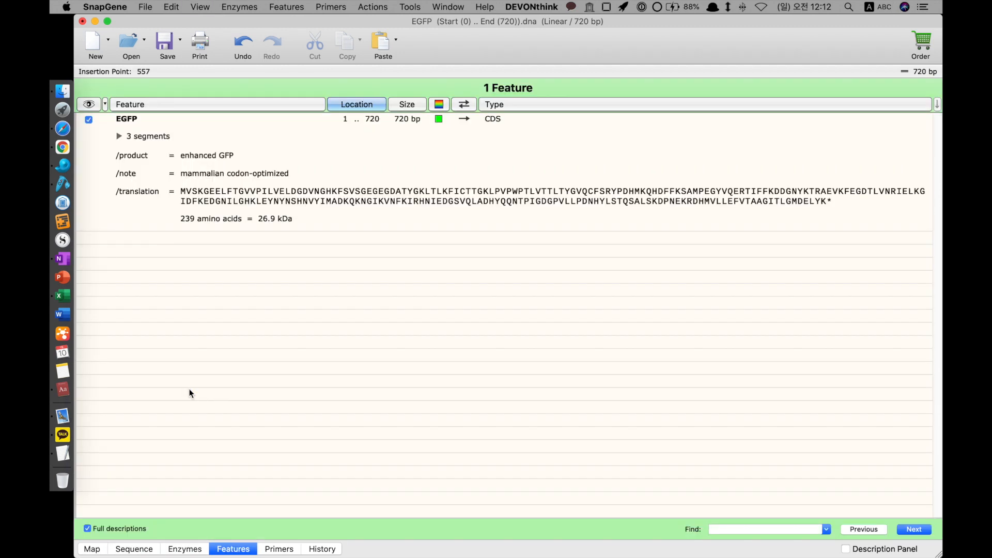
{"action": "key", "text": "super+5"}
{"action": "key", "text": "super+1"}
{"action": "left_click", "coordinate": [350, 280]}
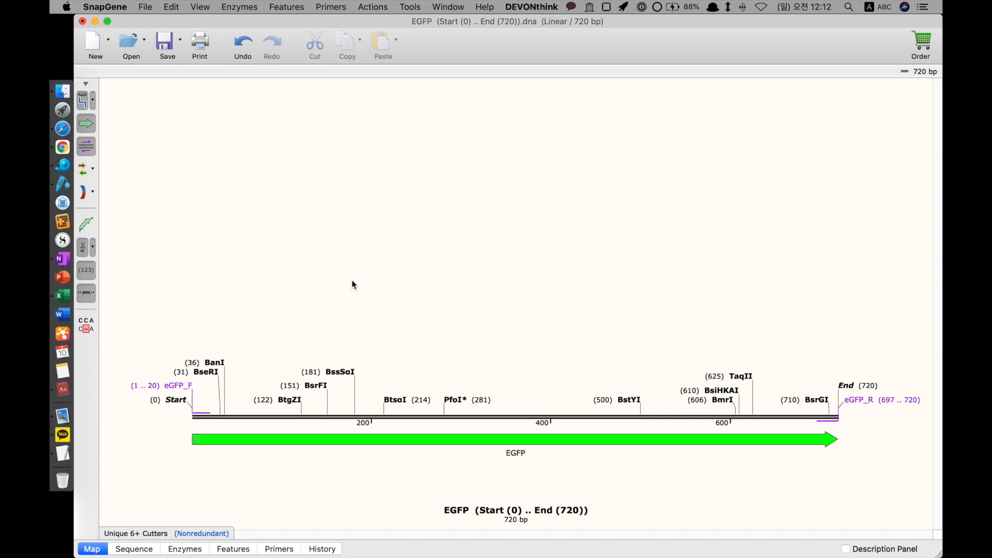
{"action": "key", "text": "super+2"}
{"action": "scroll", "coordinate": [389, 277], "scroll_direction": "up", "scroll_amount": 5}
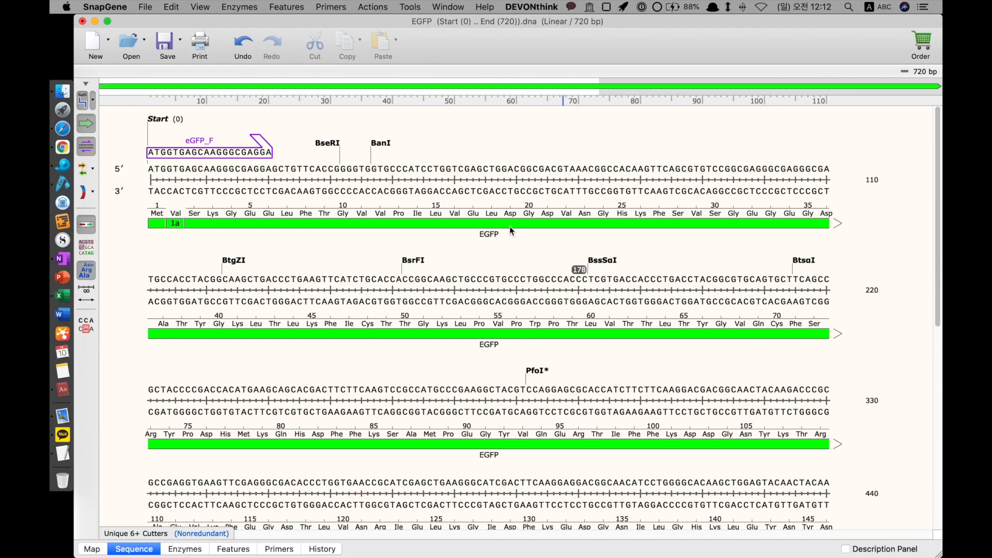
{"action": "scroll", "coordinate": [340, 253], "scroll_direction": "down", "scroll_amount": 10}
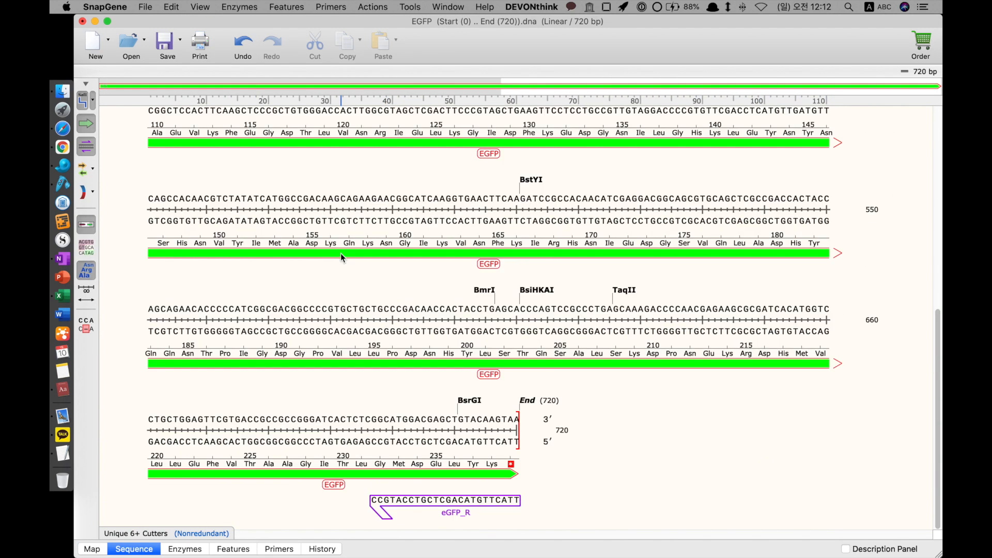
- Select the eGFP_F and eGFP_R primers together and simulate an agarose gel of their PCR product
{"action": "scroll", "coordinate": [340, 254], "scroll_direction": "up", "scroll_amount": 10}
{"action": "left_click", "coordinate": [199, 140]}
{"action": "scroll", "coordinate": [200, 145], "scroll_direction": "down", "scroll_amount": 8}
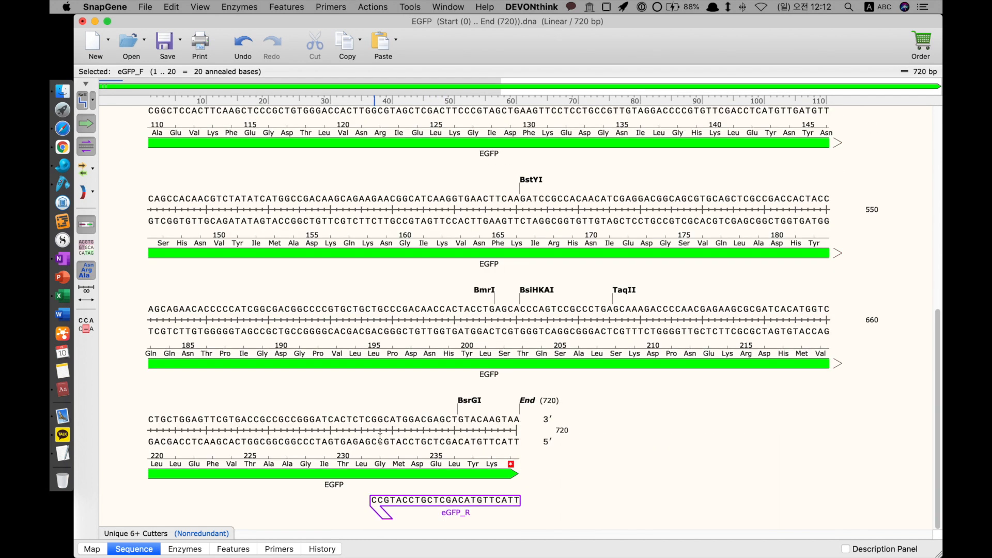
{"action": "left_click", "coordinate": [438, 509], "text": "shift"}
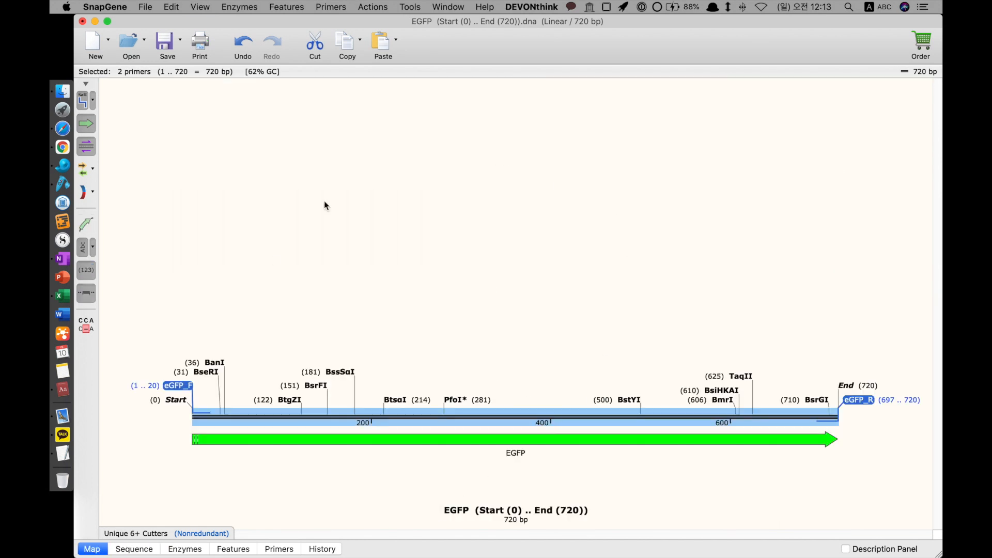
{"action": "left_click", "coordinate": [373, 7]}
{"action": "mouse_move", "coordinate": [408, 7]}
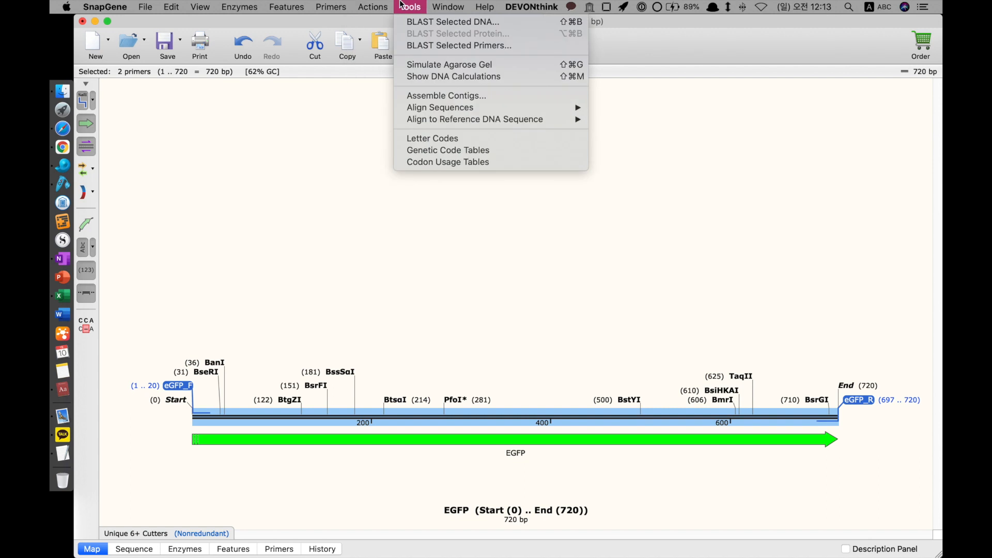
{"action": "left_click", "coordinate": [460, 66]}
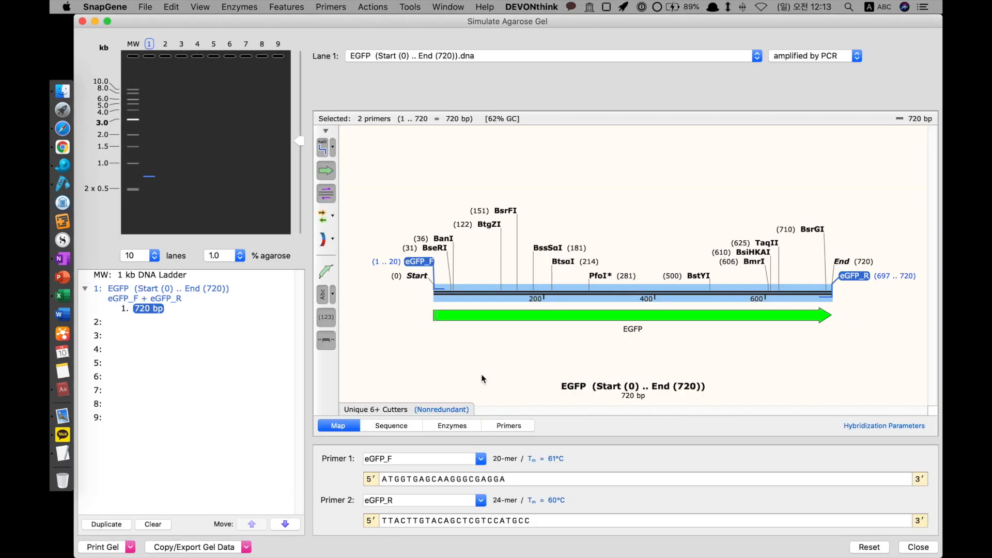
- Reselect the eGFP_F and eGFP_R primer pair for lane 1 and shorten the migration distance of the gel's bands
{"action": "left_click", "coordinate": [414, 290]}
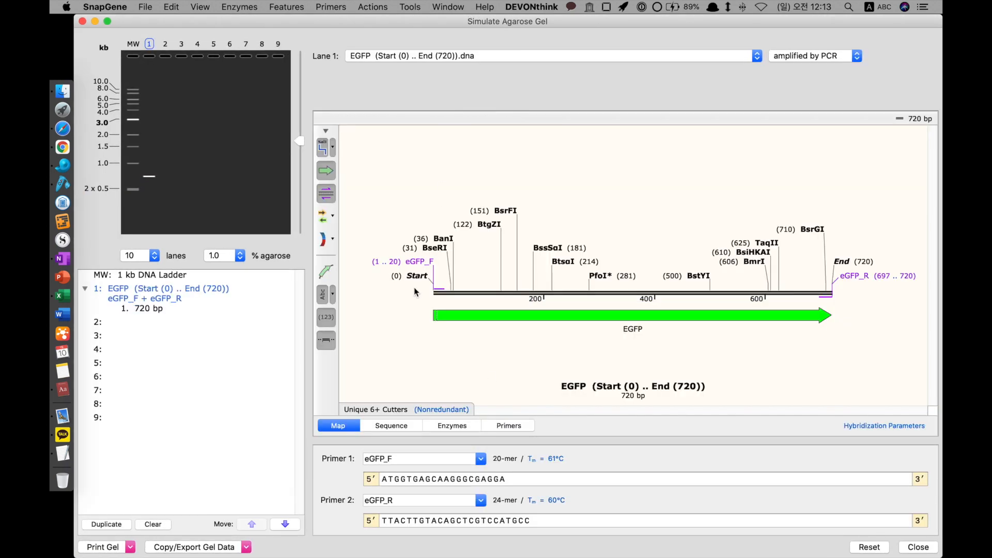
{"action": "left_click", "coordinate": [421, 262]}
{"action": "left_click", "coordinate": [843, 277], "text": "shift"}
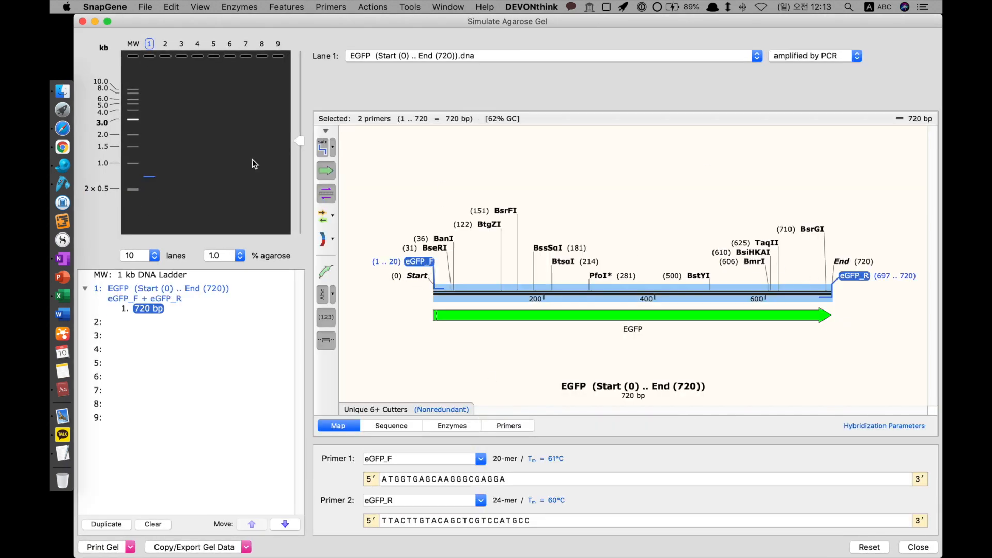
{"action": "left_click_drag", "start_coordinate": [300, 146], "coordinate": [299, 126]}
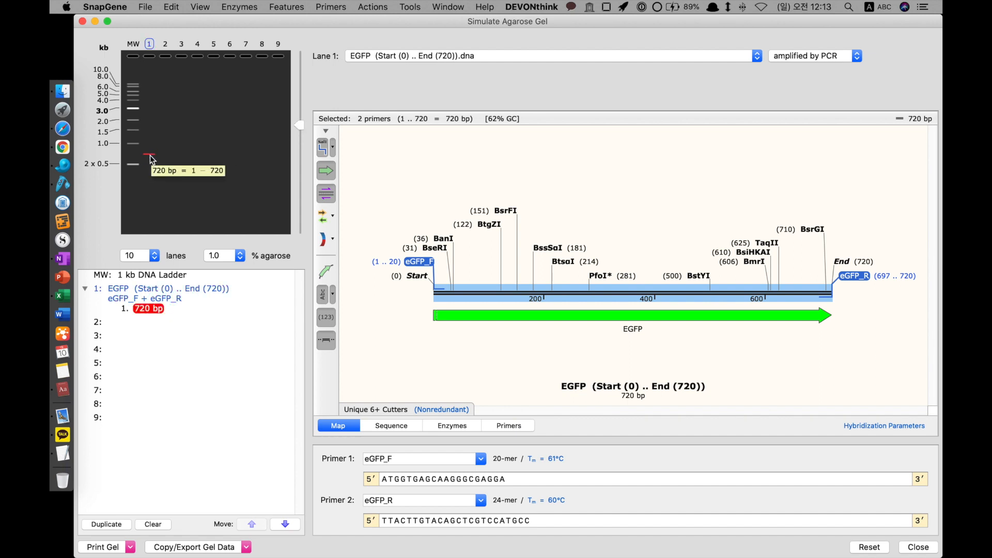
- Set the gel's MW marker to the New England Biolabs 1 kb Plus DNA Ladder and look over the other available ladders
{"action": "left_click", "coordinate": [136, 45]}
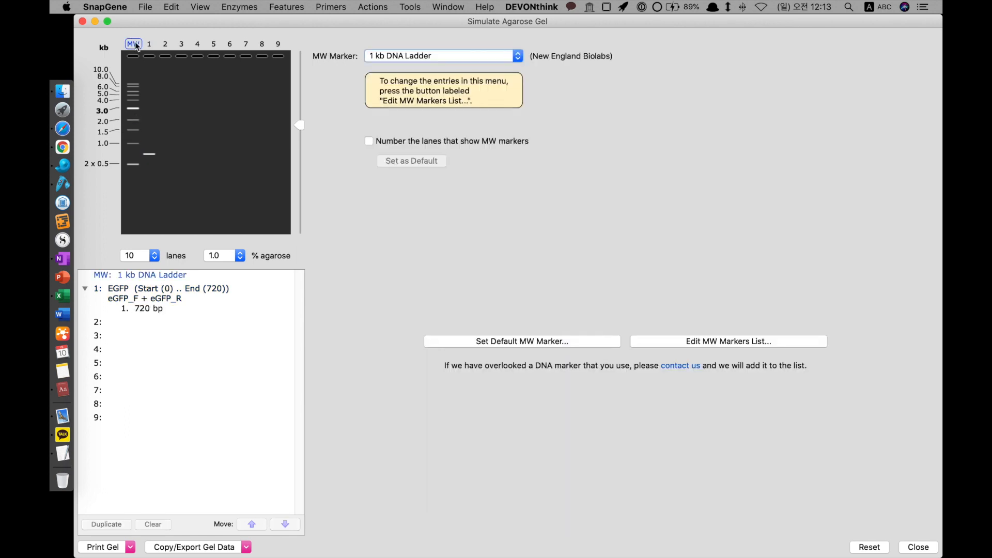
{"action": "left_click", "coordinate": [401, 54]}
{"action": "left_click", "coordinate": [403, 159]}
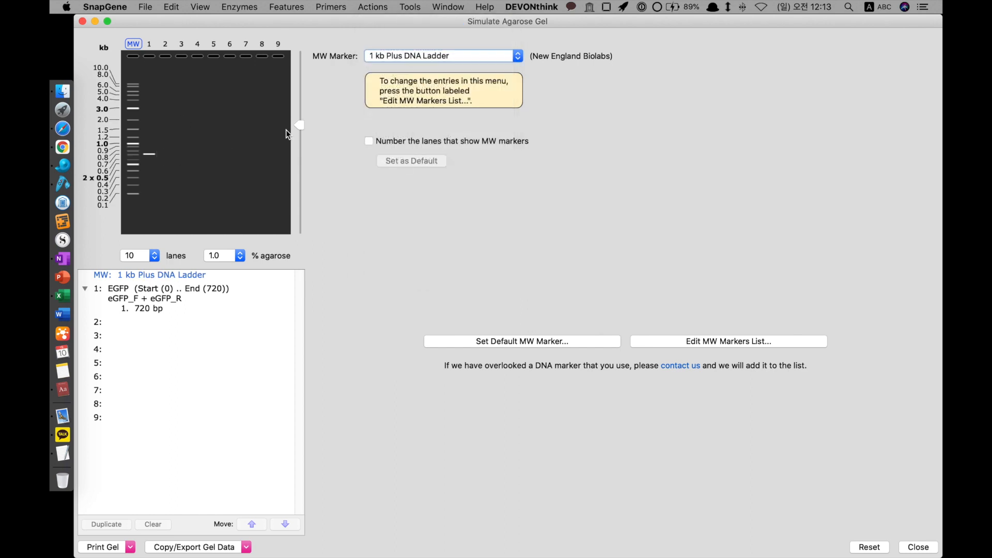
{"action": "left_click", "coordinate": [413, 55]}
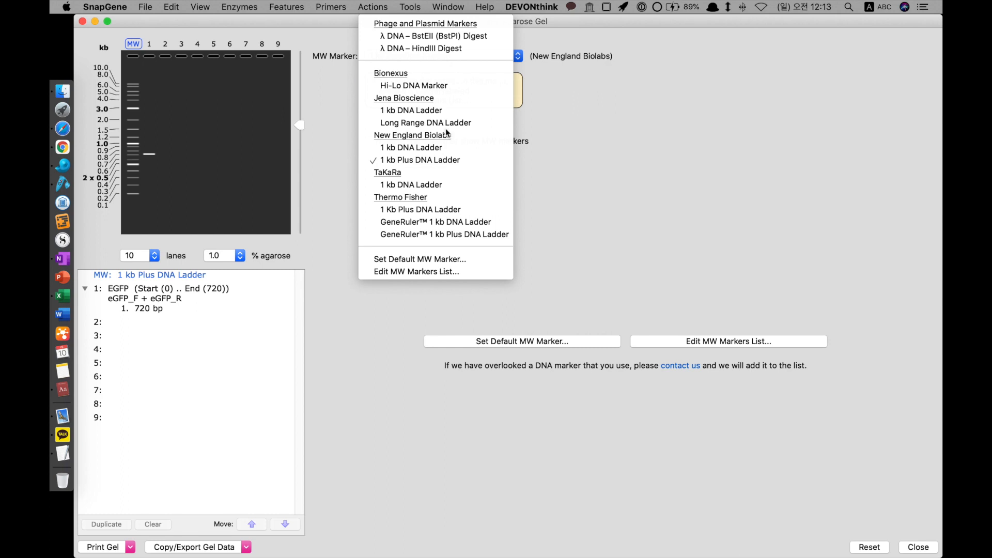
{"action": "left_click", "coordinate": [308, 191]}
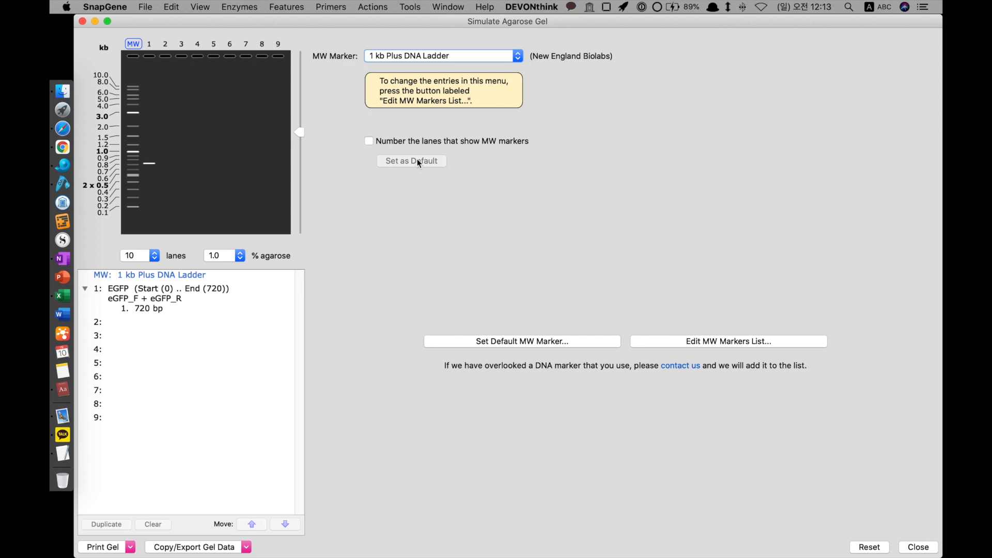
- Try the New England Biolabs 1 kb and GeneRuler 1 kb ladders, and set the gel's MW marker to GeneRuler 1 kb Plus DNA Ladder
{"action": "left_click", "coordinate": [396, 58]}
{"action": "left_click", "coordinate": [418, 146]}
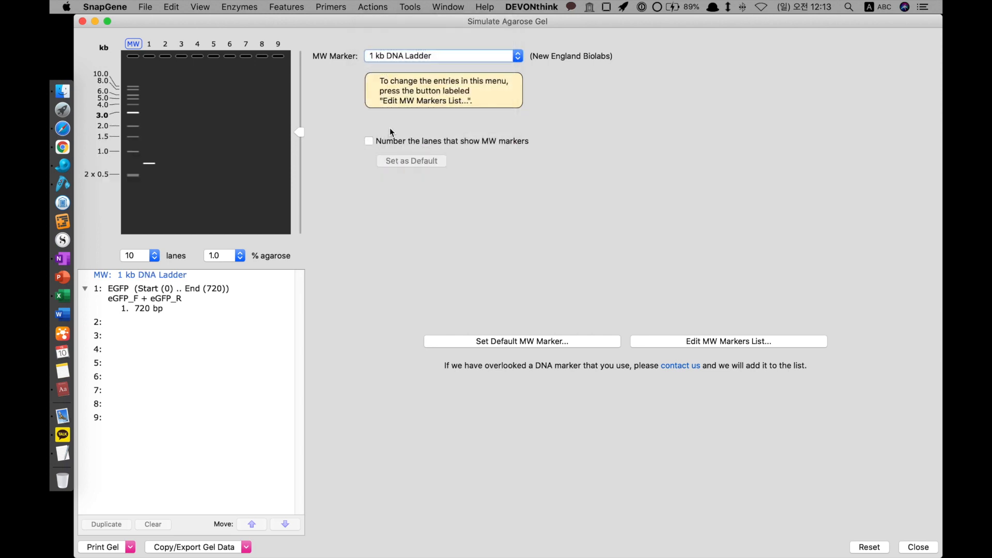
{"action": "left_click", "coordinate": [421, 56]}
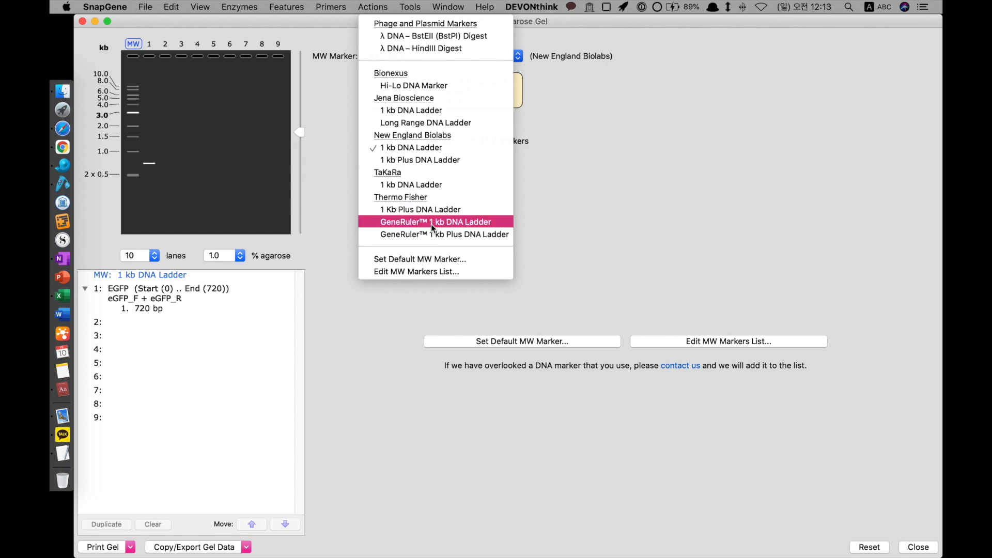
{"action": "left_click", "coordinate": [432, 224]}
{"action": "left_click", "coordinate": [410, 56]}
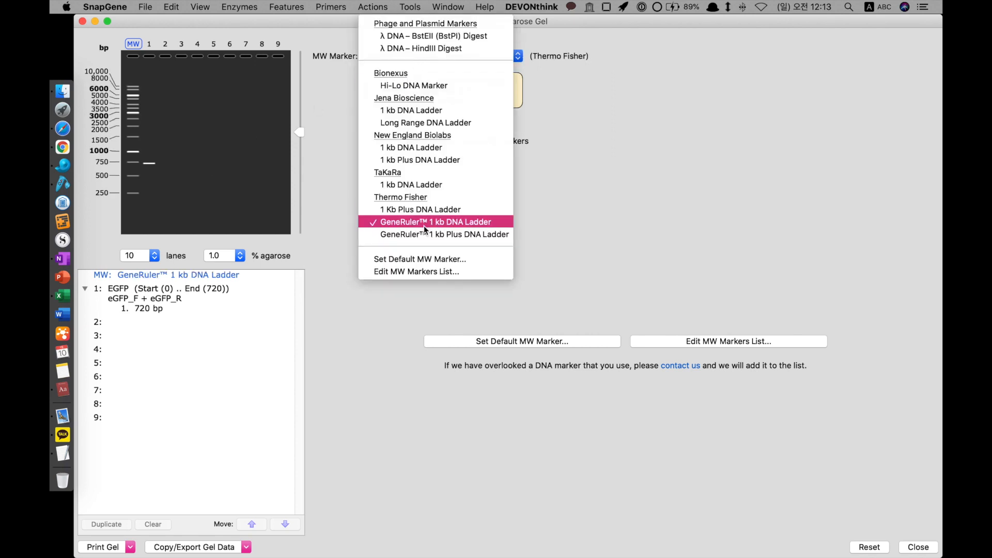
{"action": "left_click", "coordinate": [424, 234]}
- Return to lane 1 and reselect the eGFP_F and eGFP_R primers as its PCR pair
{"action": "left_click", "coordinate": [149, 45]}
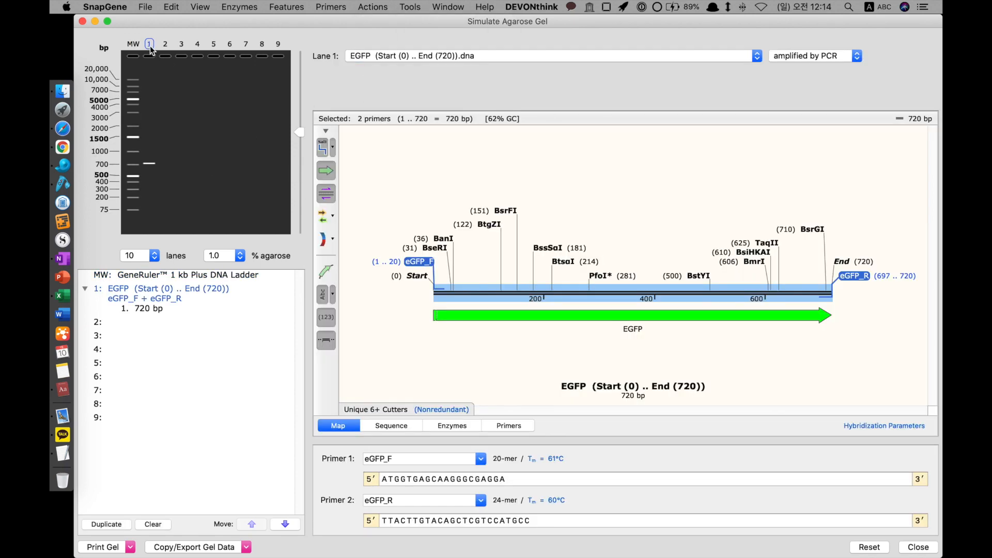
{"action": "left_click", "coordinate": [166, 44]}
{"action": "left_click", "coordinate": [150, 45]}
{"action": "left_click", "coordinate": [437, 263]}
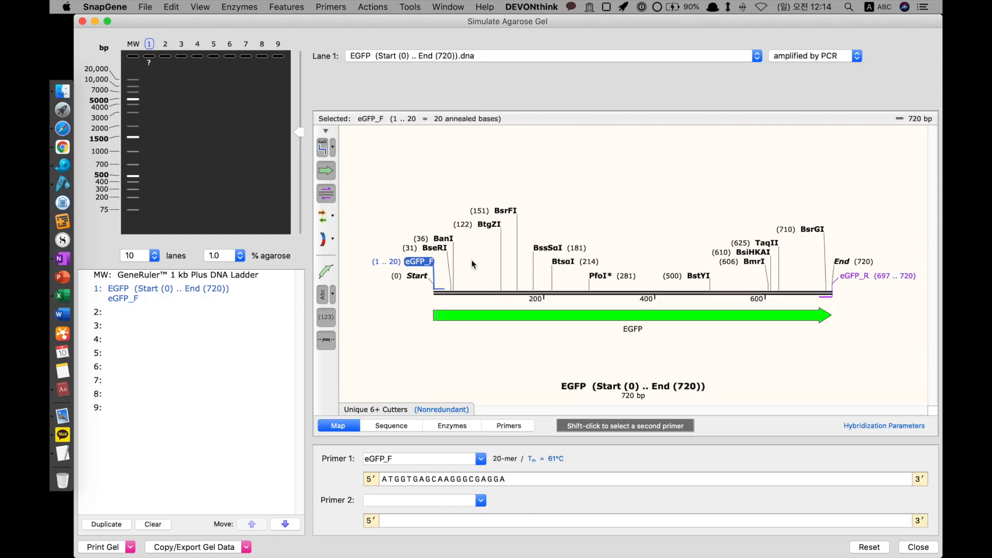
{"action": "left_click", "coordinate": [849, 278], "text": "shift"}
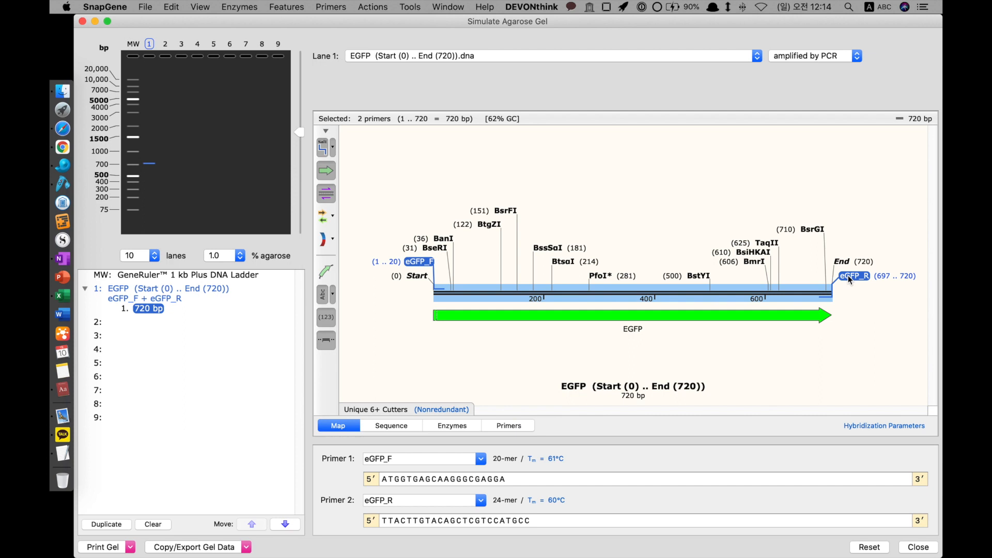
{"action": "left_click", "coordinate": [817, 221]}
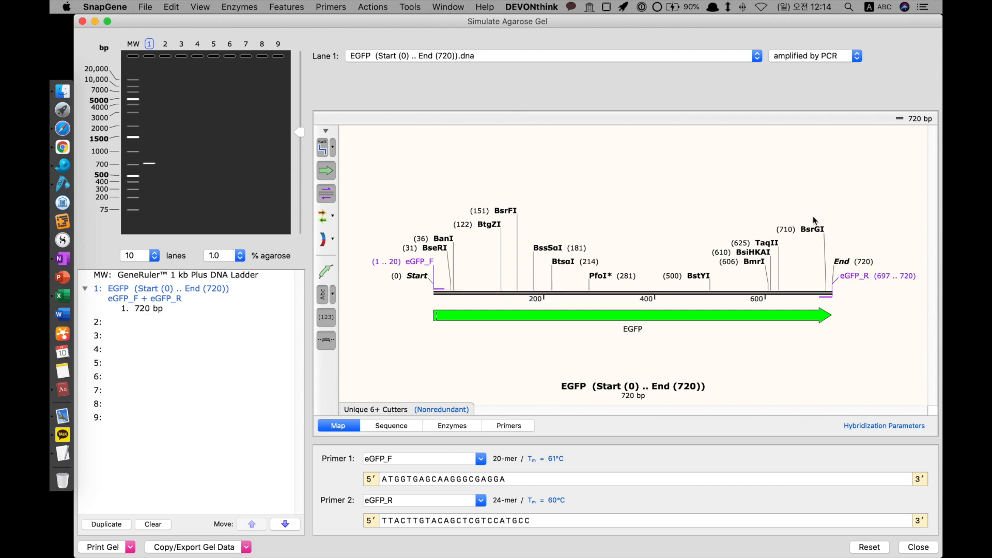
{"action": "left_click", "coordinate": [433, 263]}
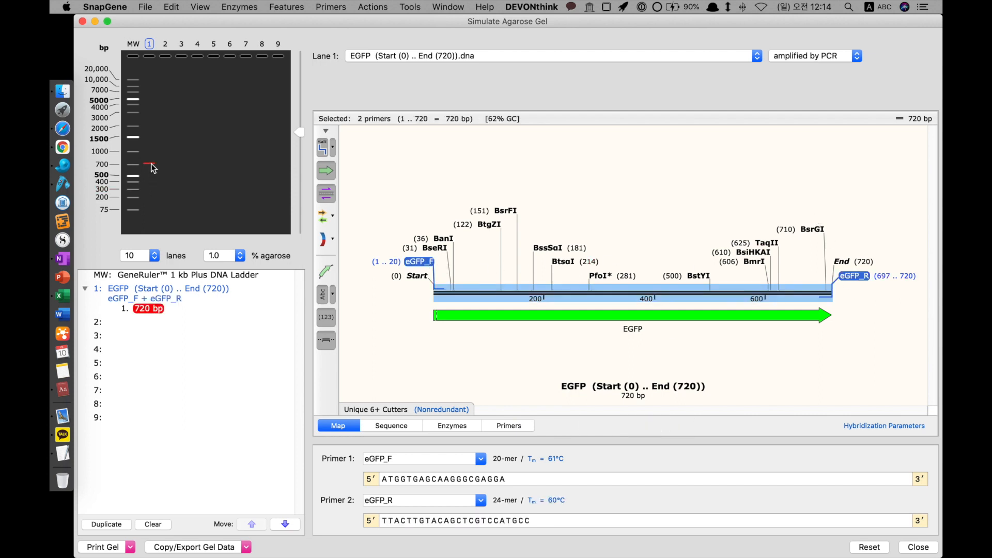
- Inspect the PCR product band in lane 1 and close the gel simulation
{"action": "mouse_move", "coordinate": [151, 164]}
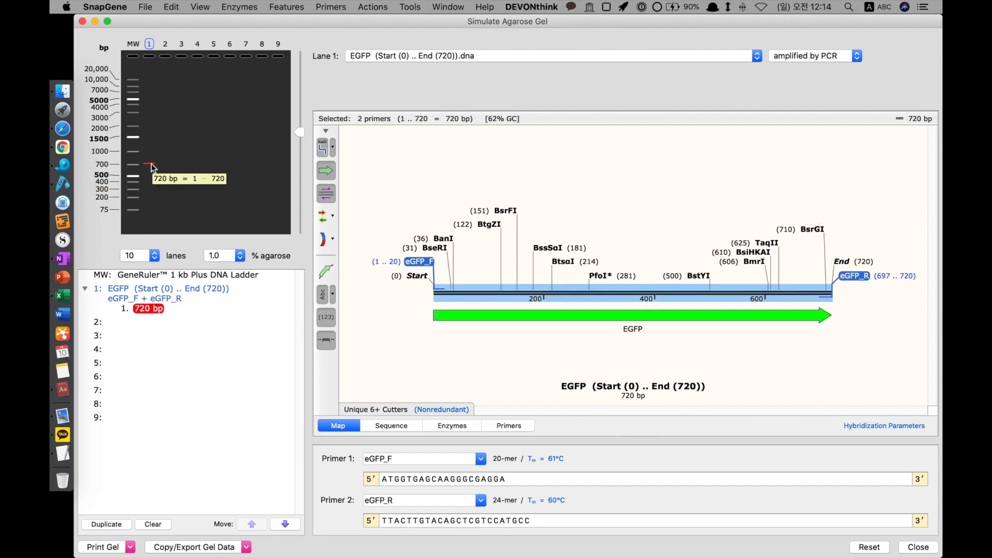
{"action": "mouse_move", "coordinate": [158, 309]}
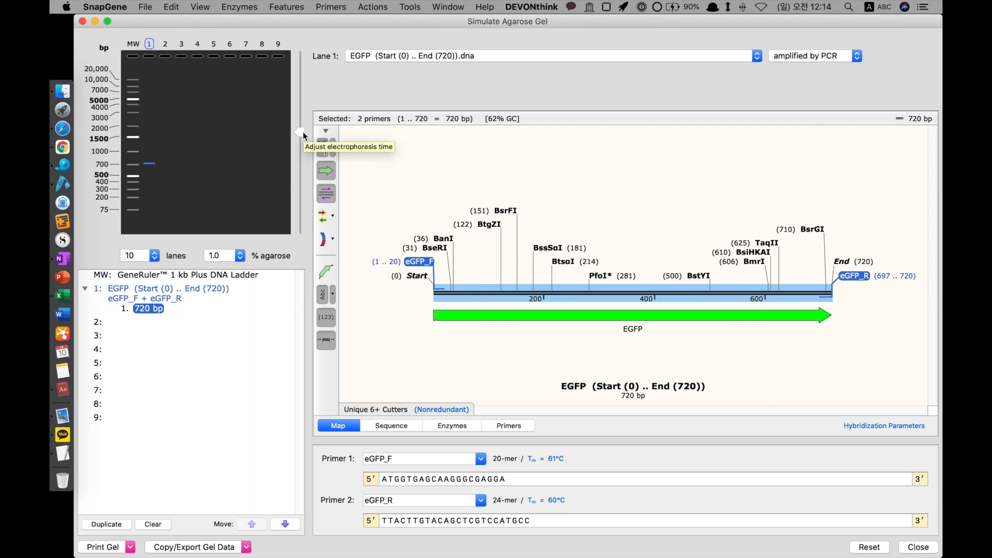
{"action": "left_click_drag", "start_coordinate": [303, 132], "coordinate": [301, 128]}
{"action": "key", "text": "super+w"}
{"action": "left_click", "coordinate": [357, 119]}
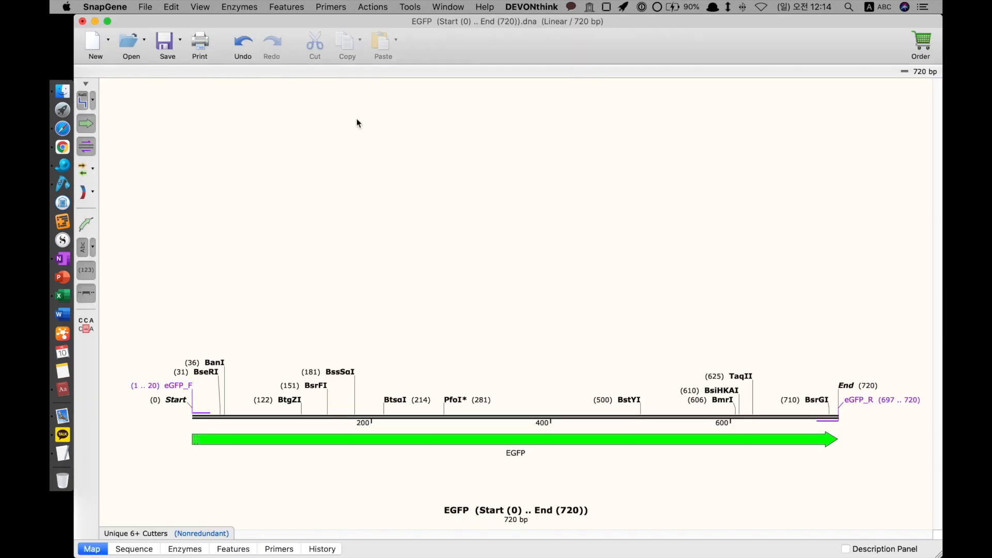
- Start TA Cloning with the EGFP file as PCR template and select eGFP_F and eGFP_R as the insert's primers
{"action": "left_click", "coordinate": [408, 9]}
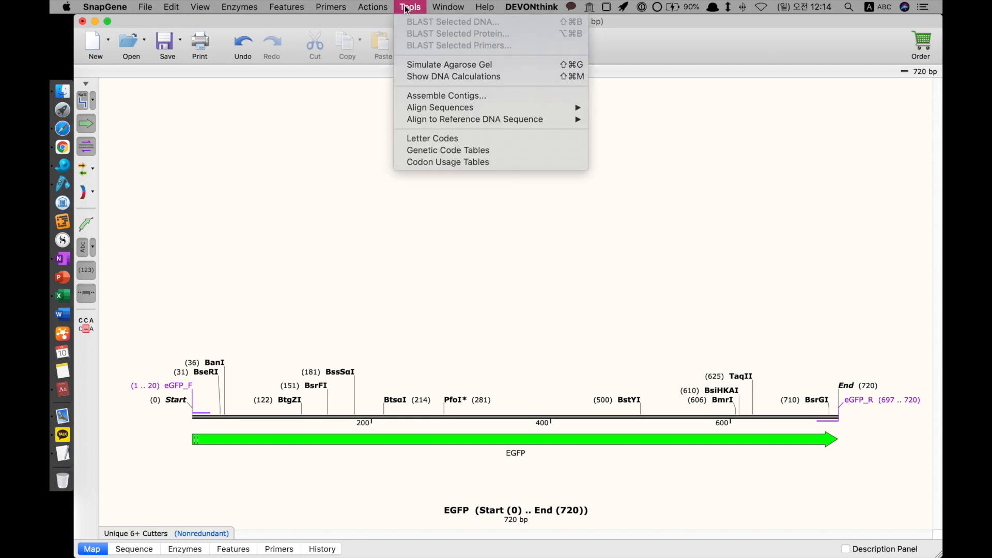
{"action": "mouse_move", "coordinate": [373, 7]}
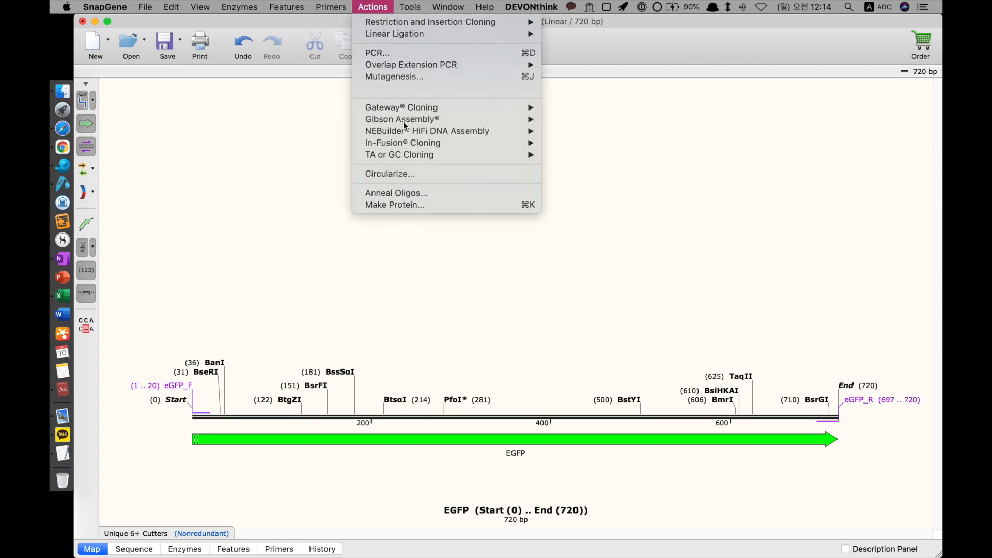
{"action": "mouse_move", "coordinate": [411, 160]}
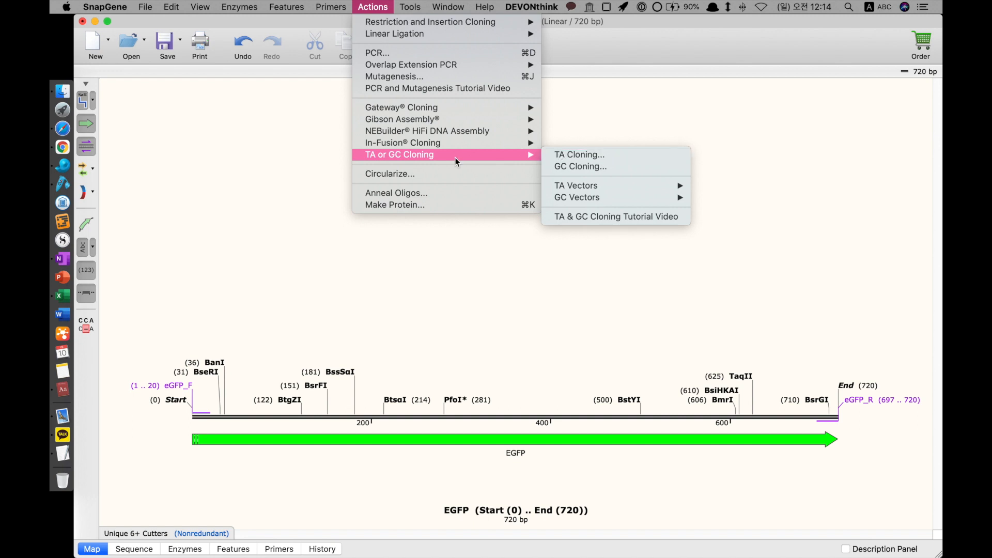
{"action": "left_click", "coordinate": [583, 157]}
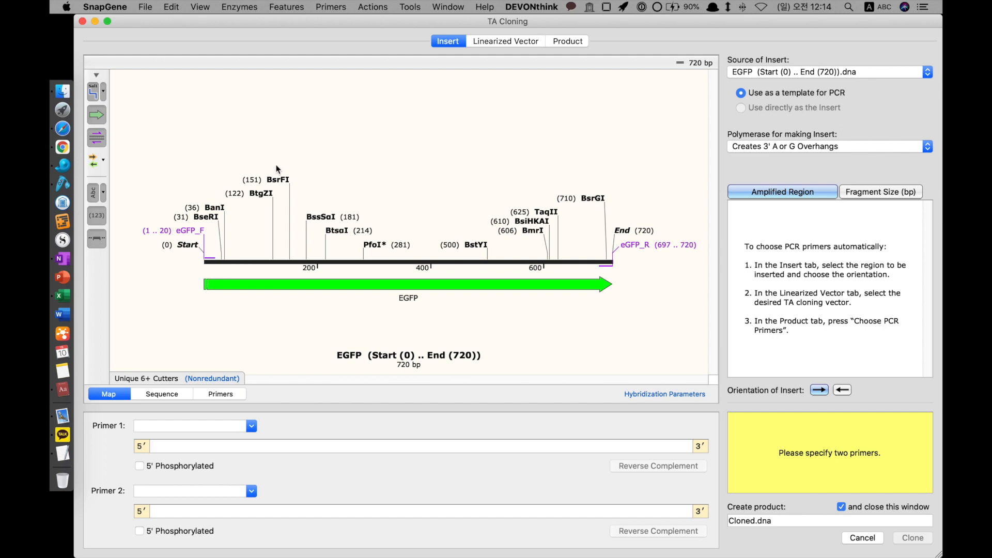
{"action": "left_click", "coordinate": [190, 231]}
{"action": "left_click", "coordinate": [635, 245], "text": "shift"}
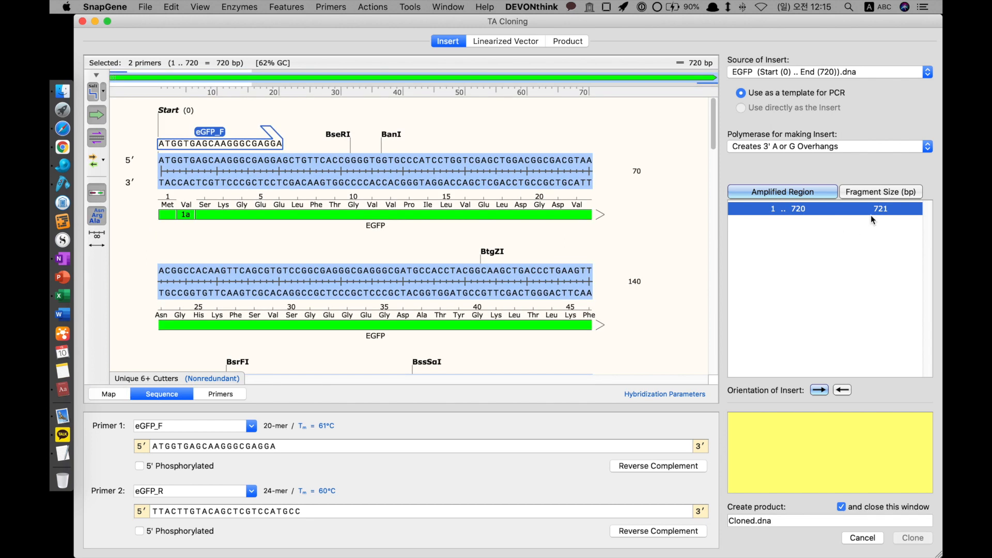
- Compare the insert's polymerase options Creates Blunt Ends and Creates 3' A or G Overhangs, ending on 3' A or G Overhangs
{"action": "left_click", "coordinate": [846, 146]}
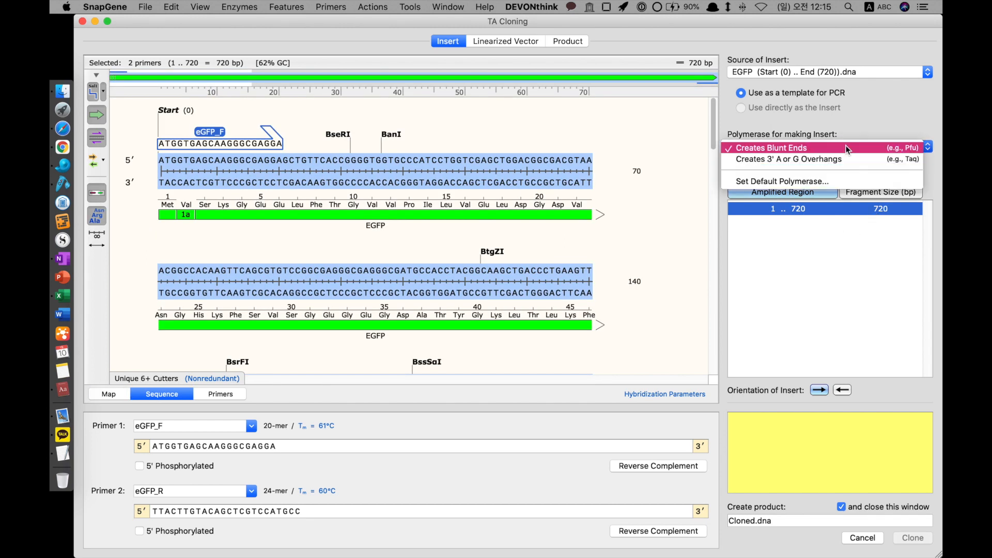
{"action": "left_click", "coordinate": [845, 157]}
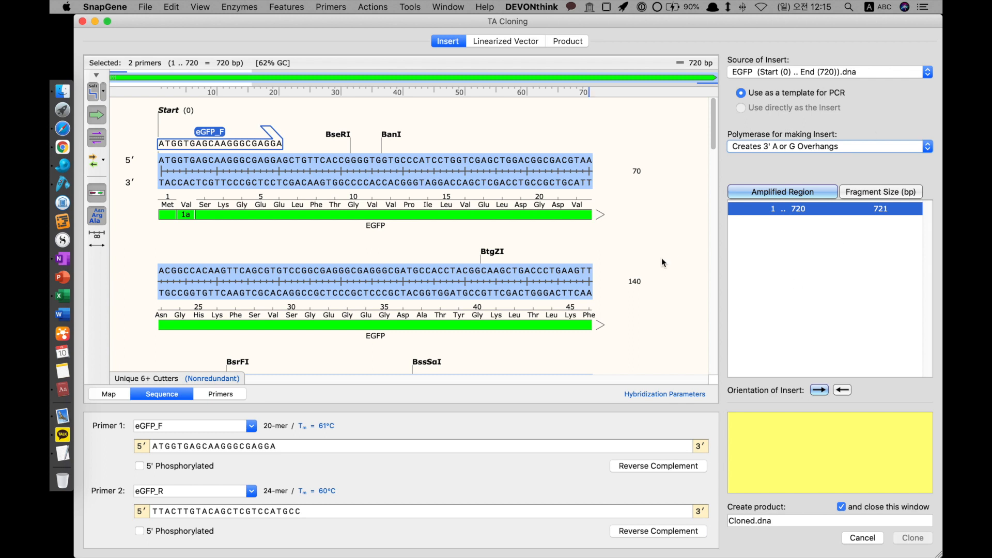
{"action": "left_click", "coordinate": [826, 143]}
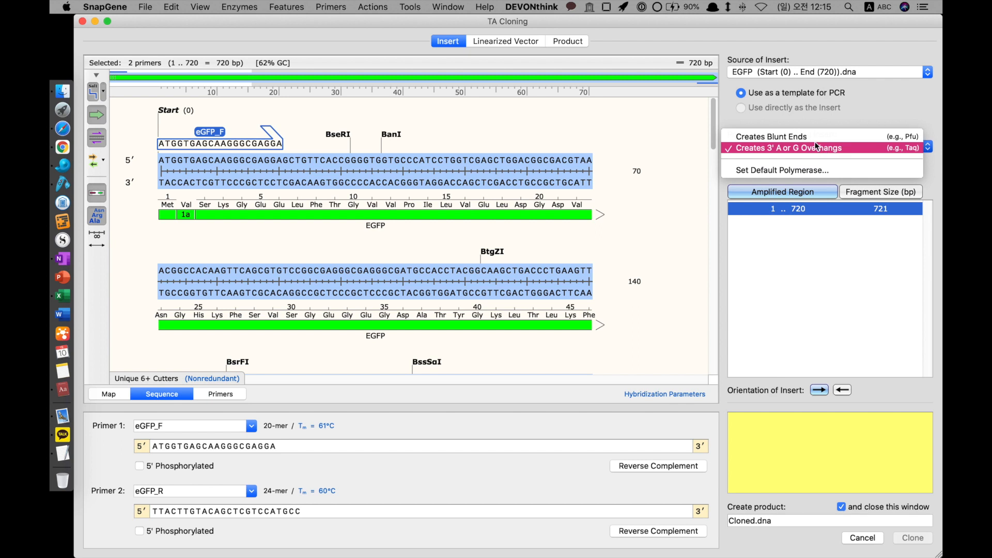
{"action": "left_click", "coordinate": [803, 135]}
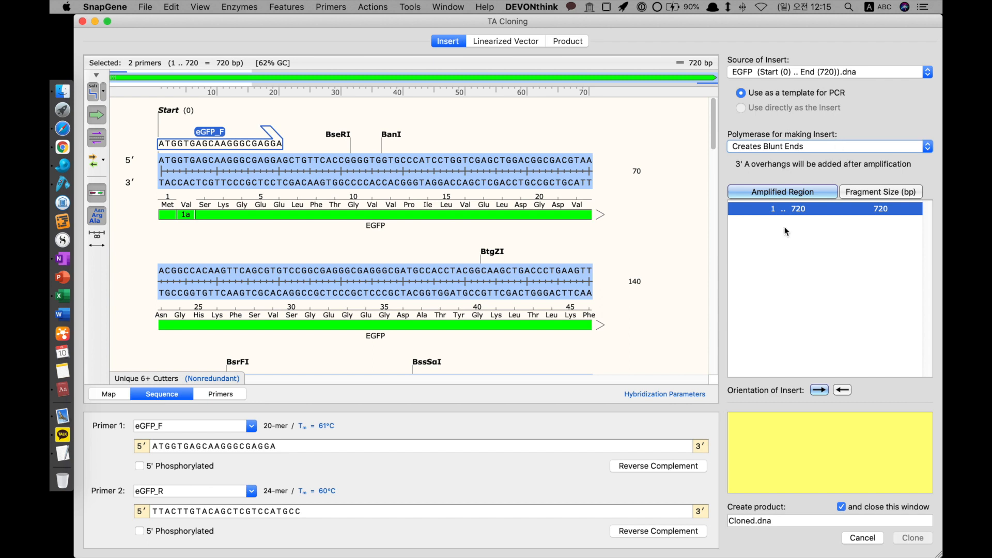
{"action": "left_click", "coordinate": [838, 152]}
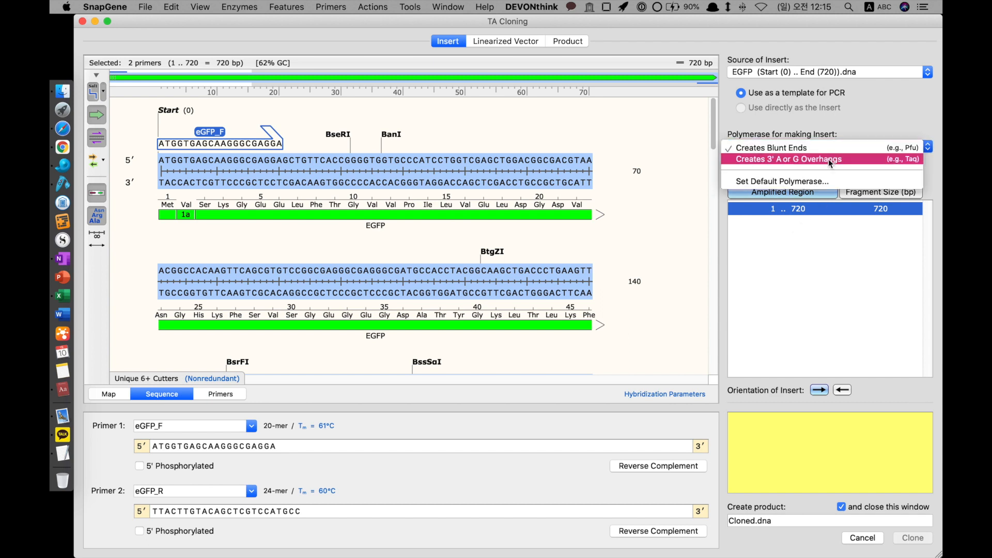
{"action": "left_click", "coordinate": [829, 158]}
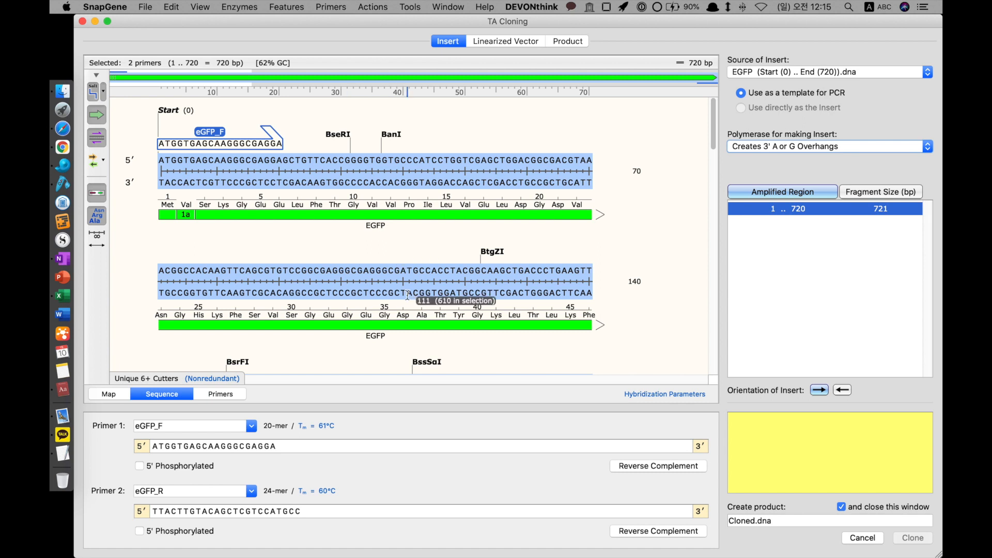
{"action": "left_click", "coordinate": [782, 148]}
{"action": "left_click", "coordinate": [787, 135]}
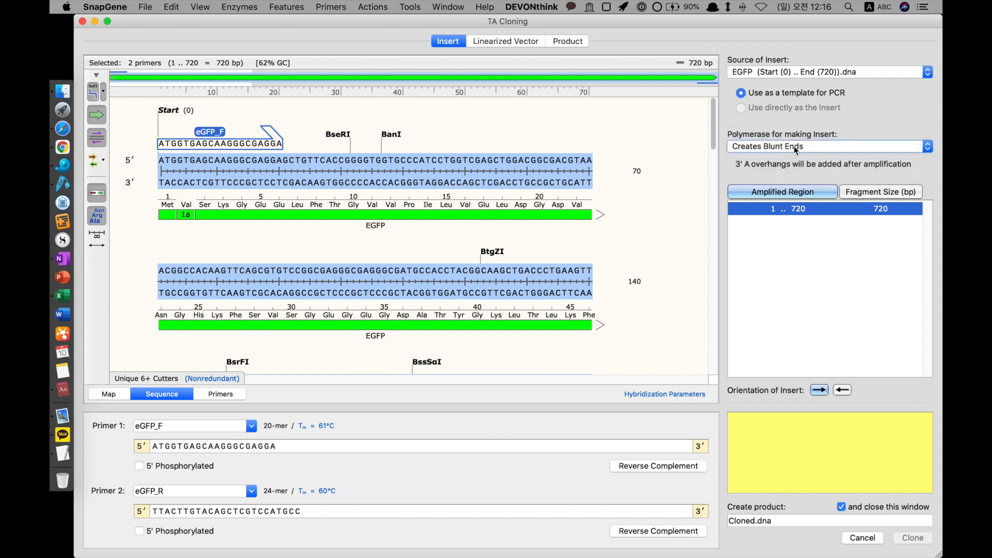
{"action": "left_click", "coordinate": [795, 148]}
{"action": "left_click", "coordinate": [793, 162]}
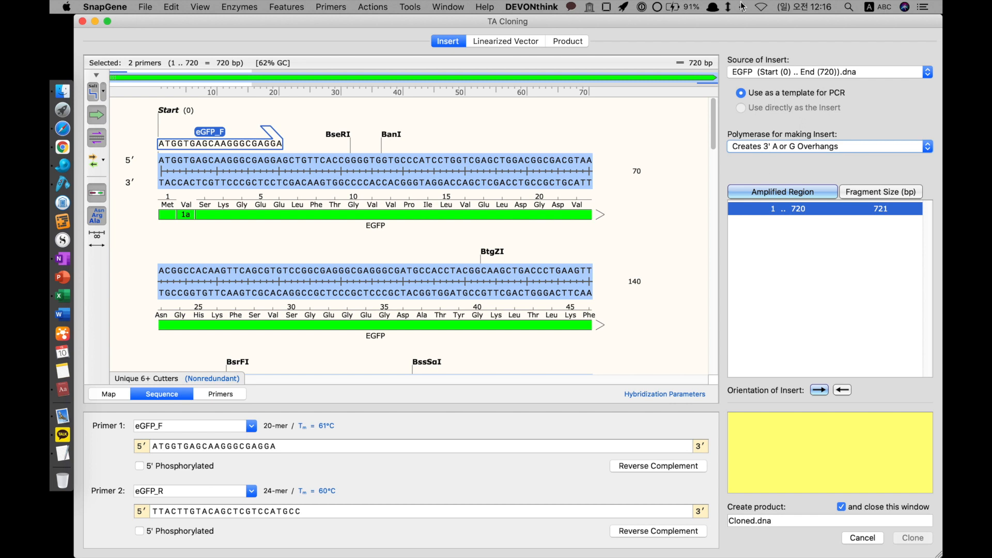
- Choose pGEM-T Easy as the commercial linearized vector for the TA cloning
{"action": "left_click", "coordinate": [495, 42]}
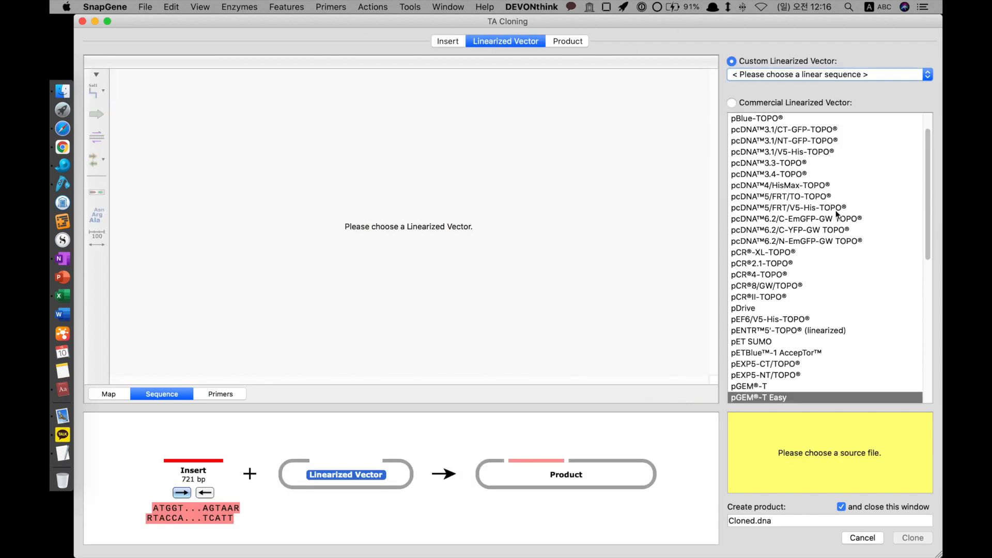
{"action": "scroll", "coordinate": [835, 212], "scroll_direction": "down", "scroll_amount": 10}
{"action": "scroll", "coordinate": [835, 216], "scroll_direction": "up", "scroll_amount": 10}
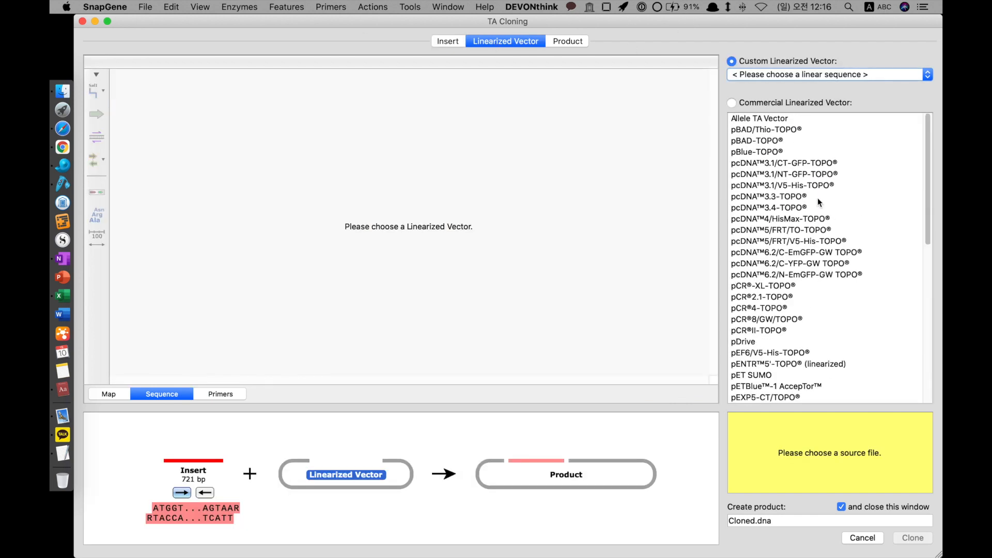
{"action": "scroll", "coordinate": [801, 331], "scroll_direction": "down", "scroll_amount": 3}
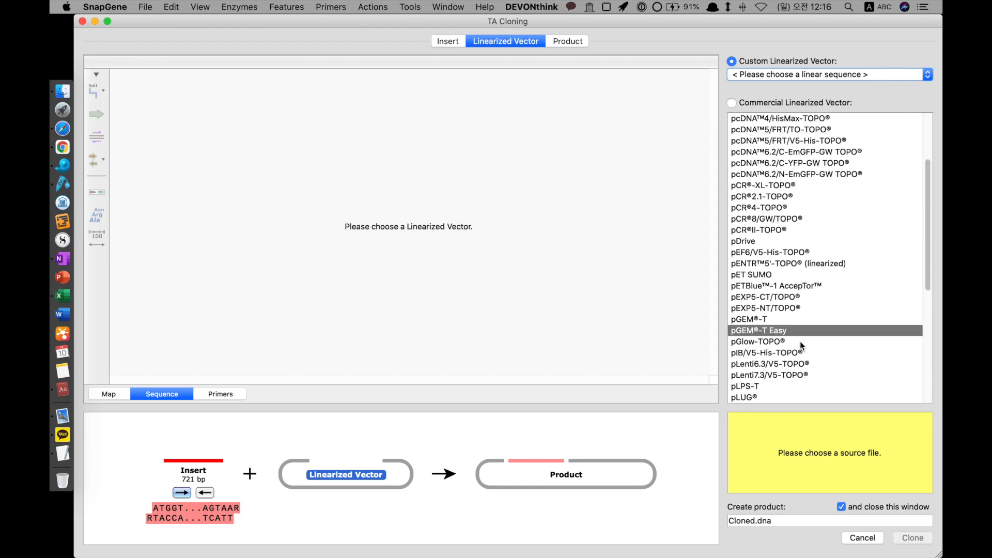
{"action": "left_click", "coordinate": [802, 331]}
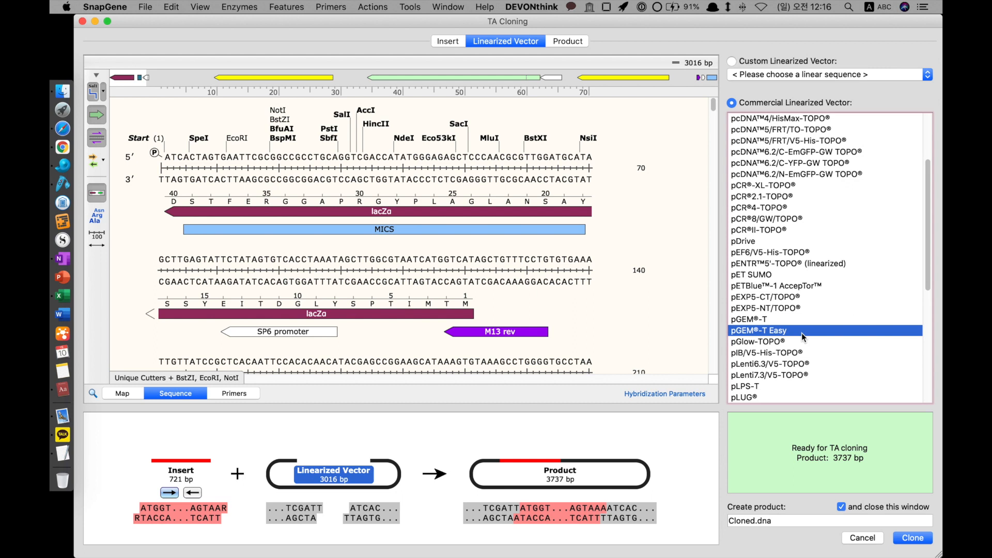
- Show the cloned product's map and flip the EGFP insert to the reverse orientation
{"action": "left_click", "coordinate": [561, 474]}
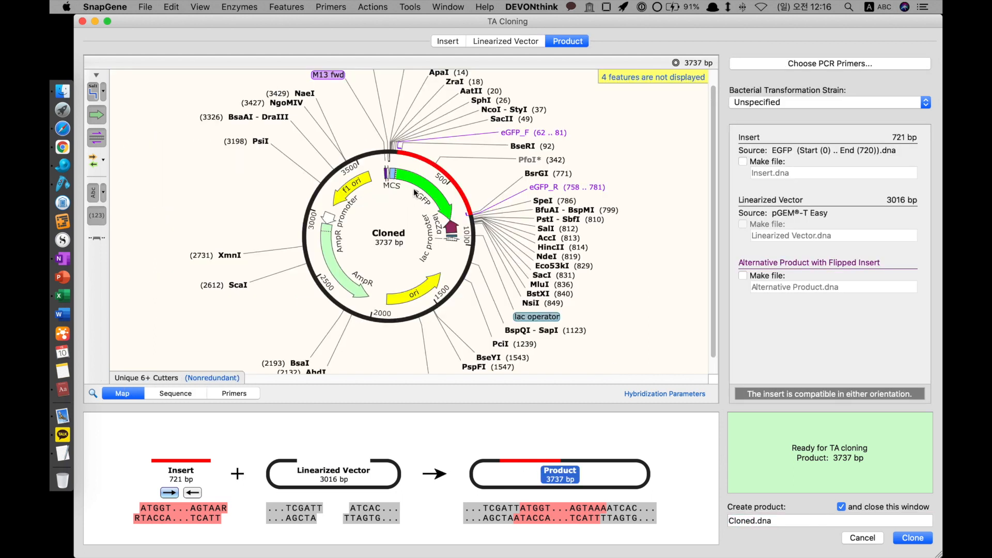
{"action": "scroll", "coordinate": [416, 195], "scroll_direction": "up", "scroll_amount": 1}
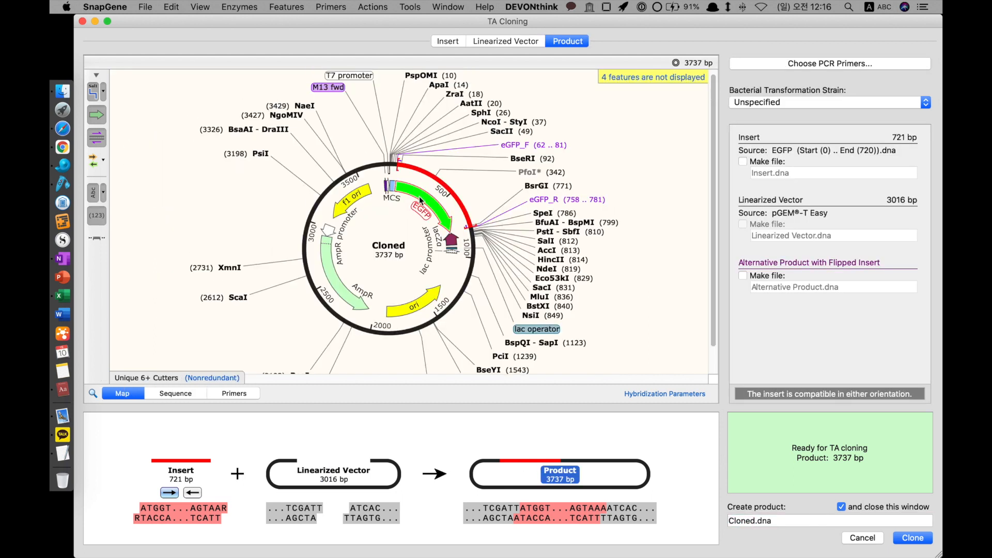
{"action": "mouse_move", "coordinate": [420, 201]}
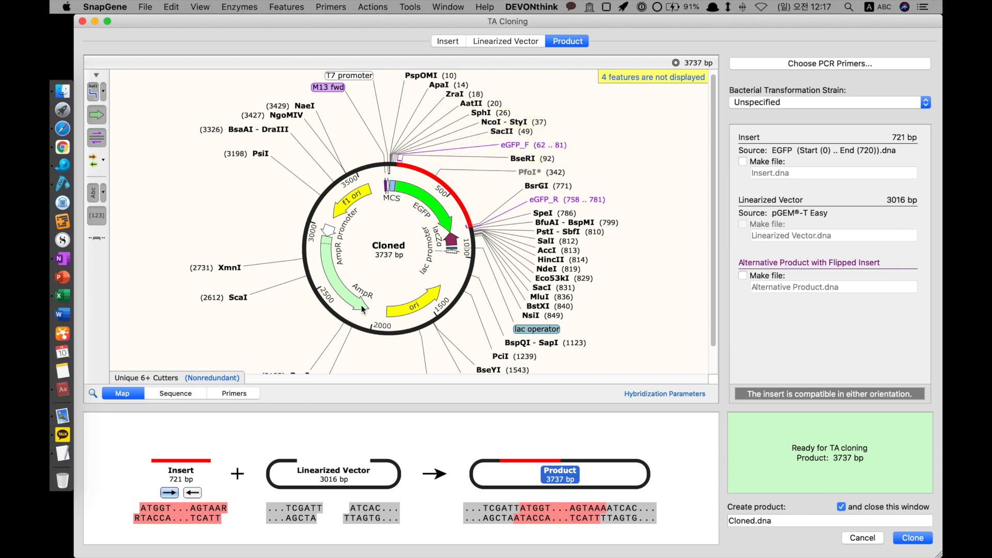
{"action": "left_click", "coordinate": [193, 493]}
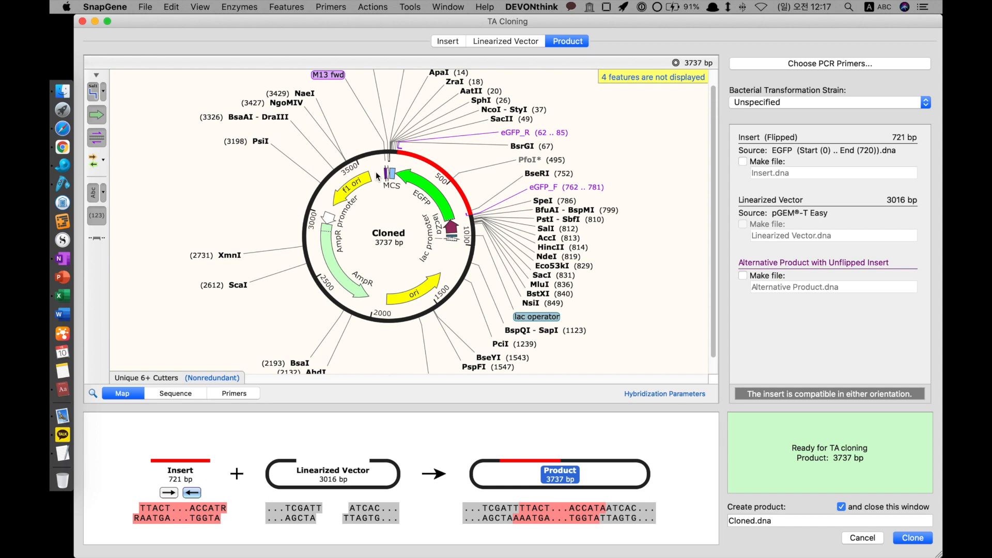
- Examine the insert region and the M13 fwd primer site on the cloned product's map
{"action": "left_click_drag", "start_coordinate": [384, 150], "coordinate": [508, 225]}
{"action": "left_click_drag", "start_coordinate": [387, 148], "coordinate": [486, 229]}
{"action": "scroll", "coordinate": [486, 229], "scroll_direction": "up", "scroll_amount": 3}
{"action": "left_click", "coordinate": [330, 92]}
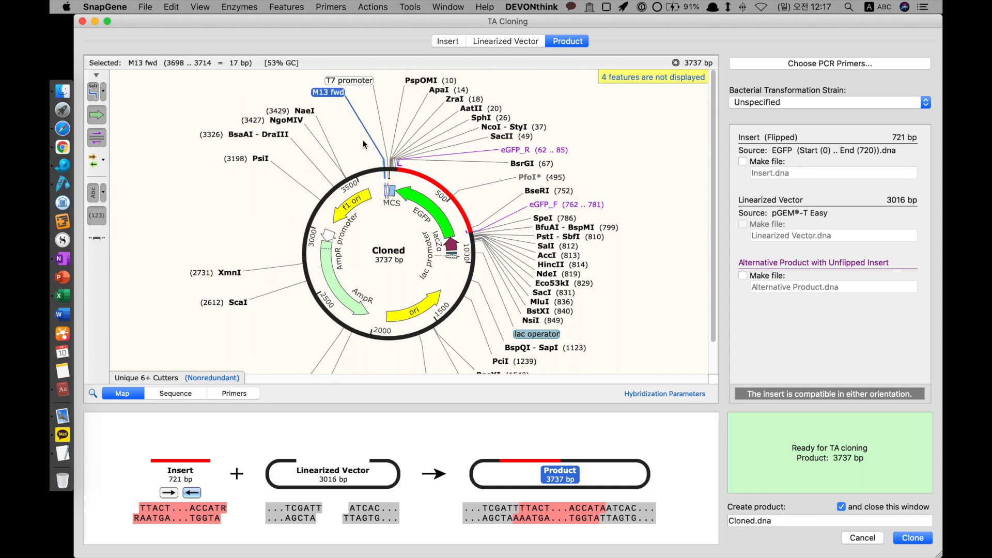
{"action": "scroll", "coordinate": [504, 278], "scroll_direction": "down", "scroll_amount": 5}
{"action": "left_click", "coordinate": [483, 219]}
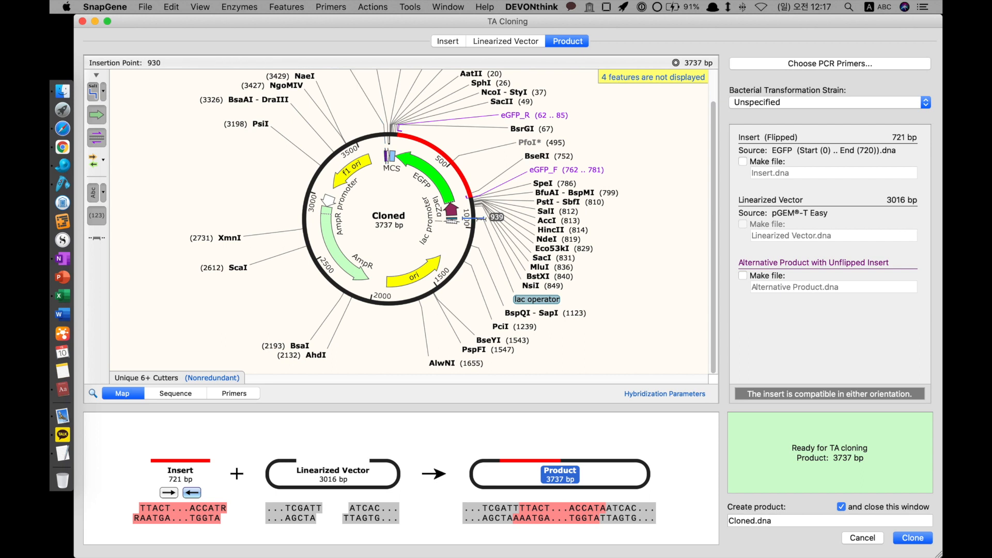
{"action": "left_click_drag", "start_coordinate": [483, 220], "coordinate": [408, 140]}
{"action": "left_click", "coordinate": [385, 142]}
- Examine the cloned product's sequence around the end of the EGFP insert and the M13 rev site
{"action": "left_click", "coordinate": [175, 393]}
{"action": "left_click", "coordinate": [523, 221]}
{"action": "left_click_drag", "start_coordinate": [713, 367], "coordinate": [700, 161]}
{"action": "scroll", "coordinate": [700, 164], "scroll_direction": "down", "scroll_amount": 3}
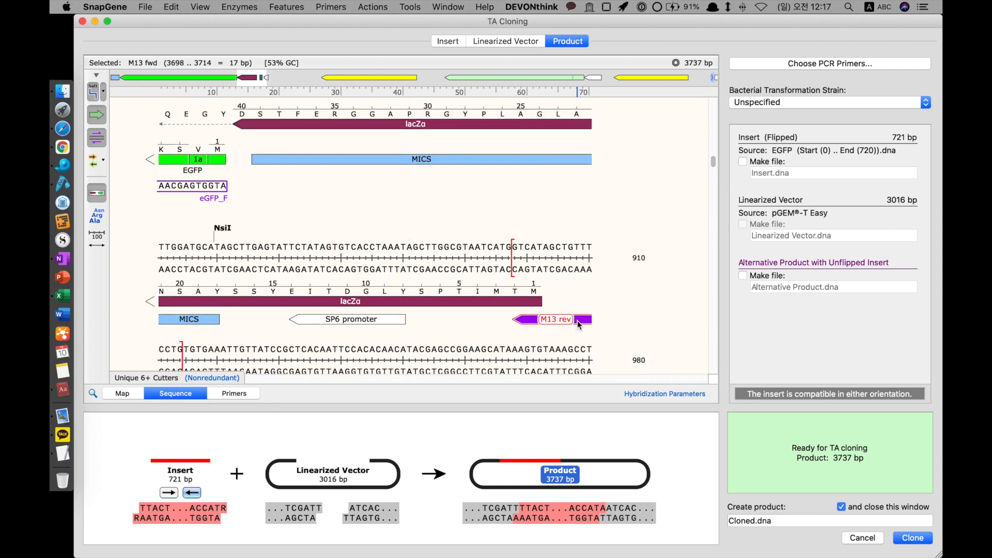
- Show the cloned product's map and highlight the region between the M13 fwd and M13 rev sites spanning the EGFP insert
{"action": "left_click", "coordinate": [578, 321], "text": "shift"}
{"action": "left_click", "coordinate": [122, 394]}
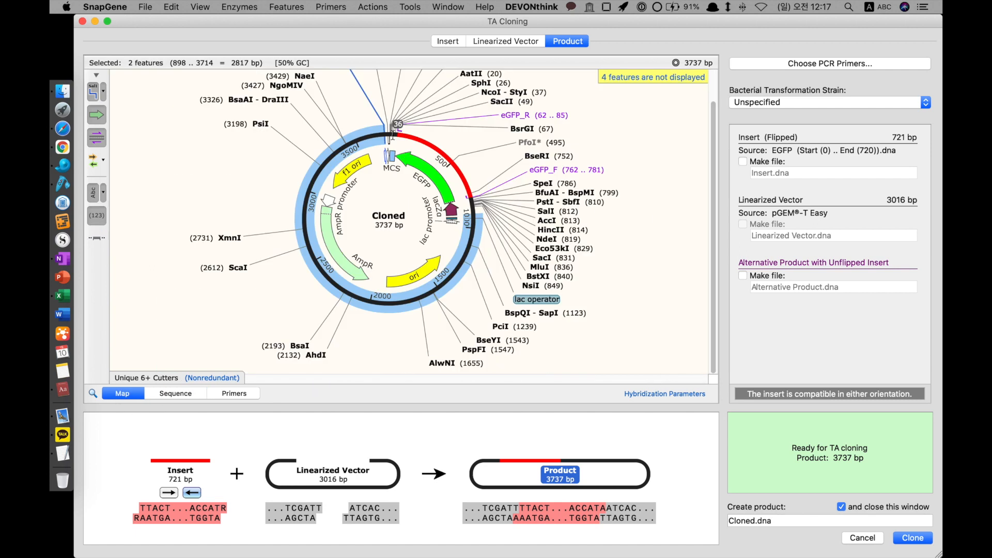
{"action": "left_click_drag", "start_coordinate": [383, 134], "coordinate": [492, 213]}
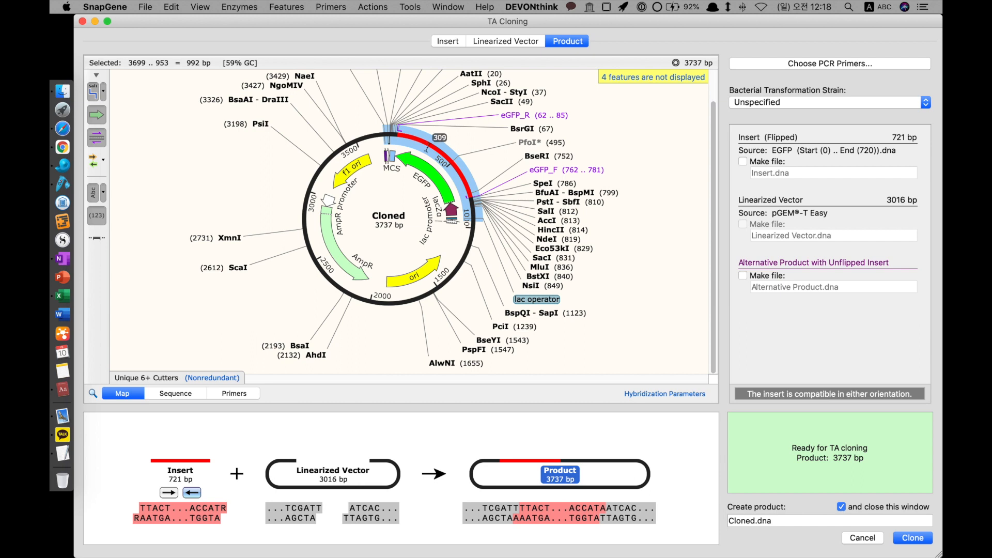
{"action": "left_click_drag", "start_coordinate": [389, 134], "coordinate": [496, 210]}
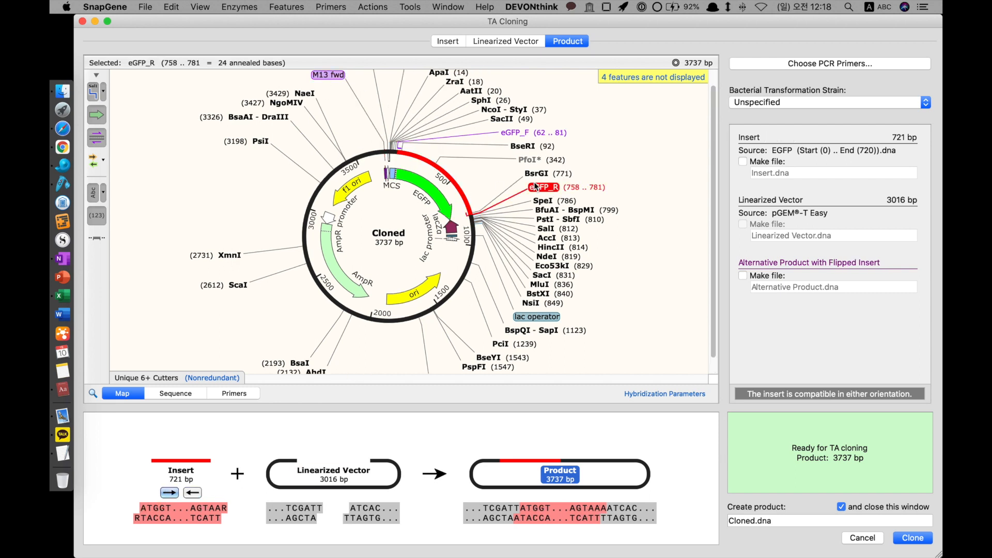
- Compare the stretch from the M13 fwd site to eGFP_R with the insert in forward and reversed orientation
{"action": "left_click_drag", "start_coordinate": [383, 147], "coordinate": [484, 211]}
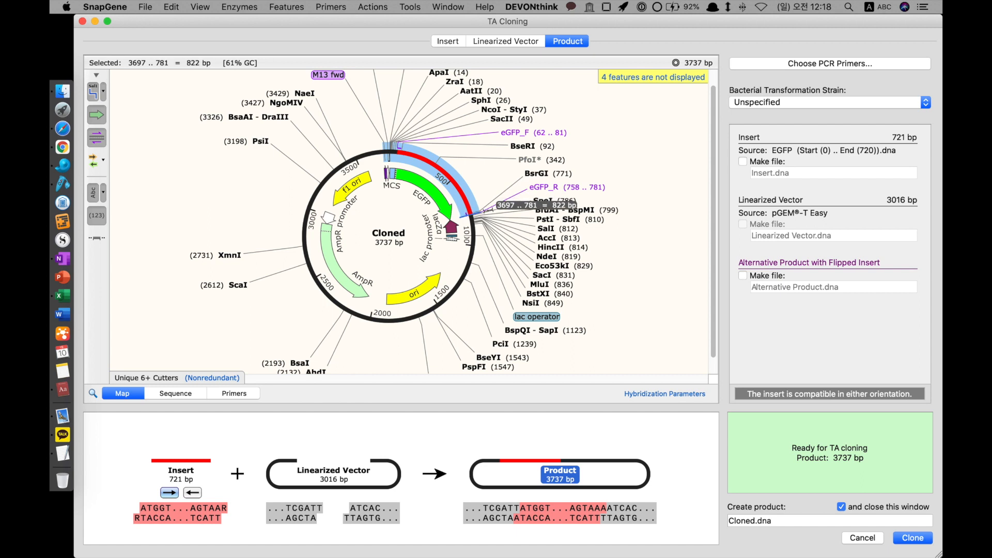
{"action": "left_click", "coordinate": [200, 493]}
{"action": "left_click", "coordinate": [404, 143]}
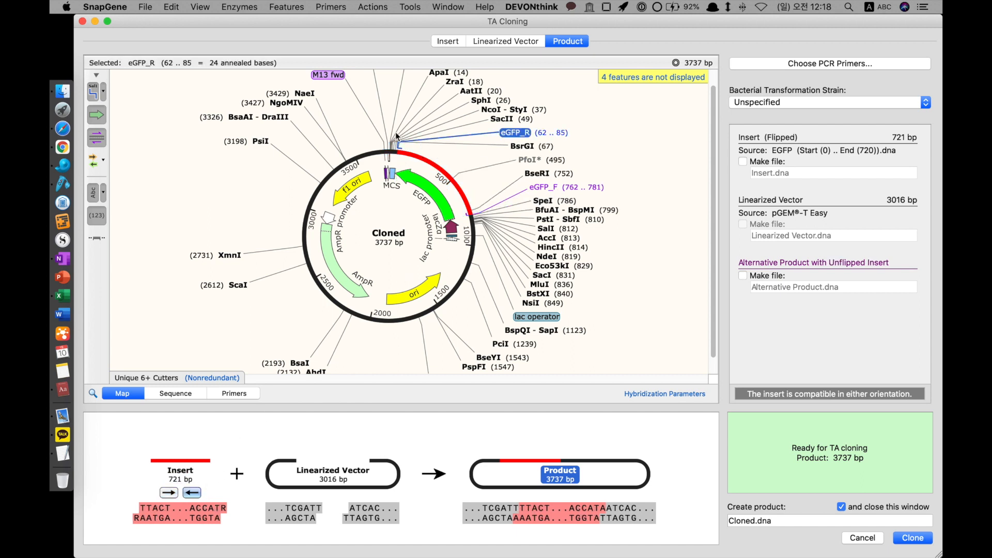
{"action": "left_click_drag", "start_coordinate": [382, 142], "coordinate": [399, 143]}
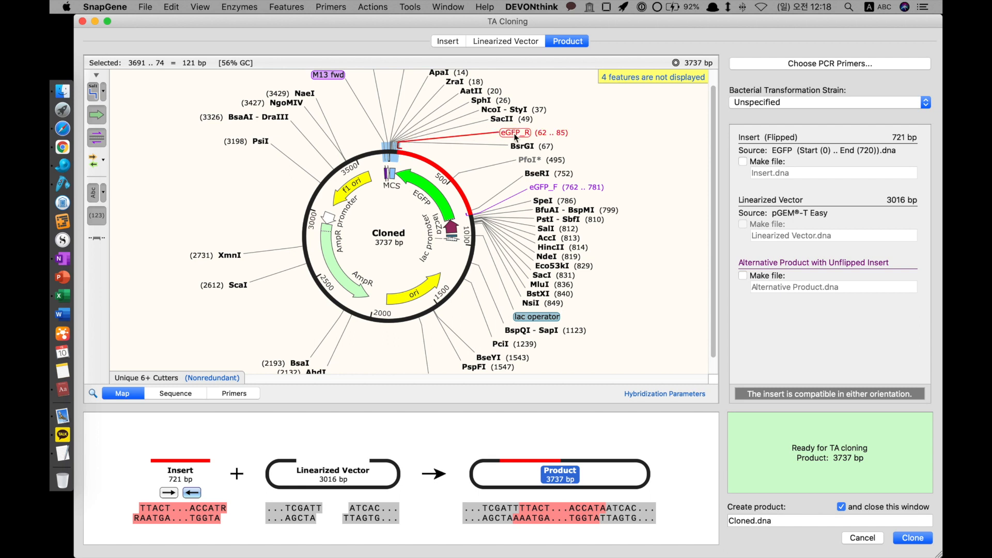
- Create the TA cloning product Cloned.dna with the EGFP insert in the forward orientation
{"action": "mouse_move", "coordinate": [527, 135]}
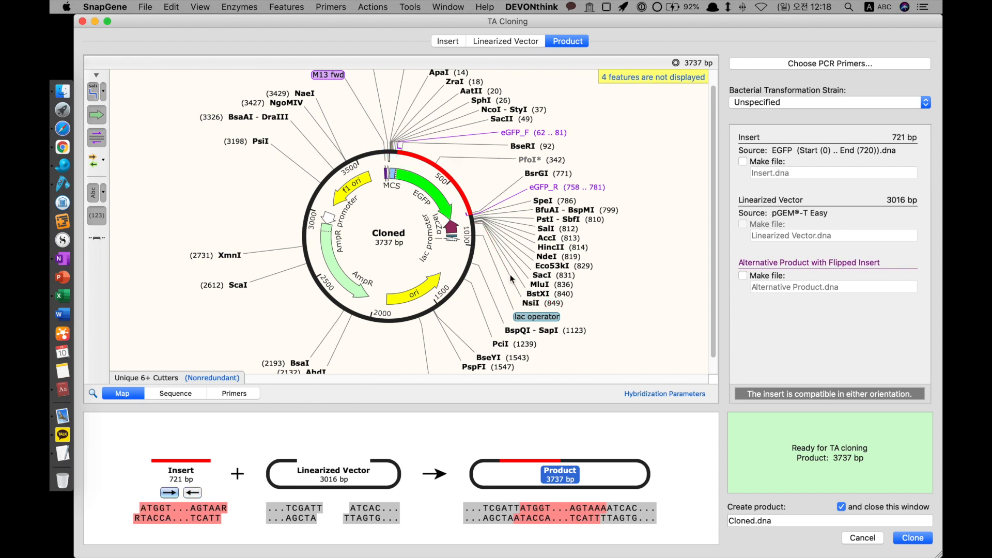
{"action": "left_click", "coordinate": [911, 538]}
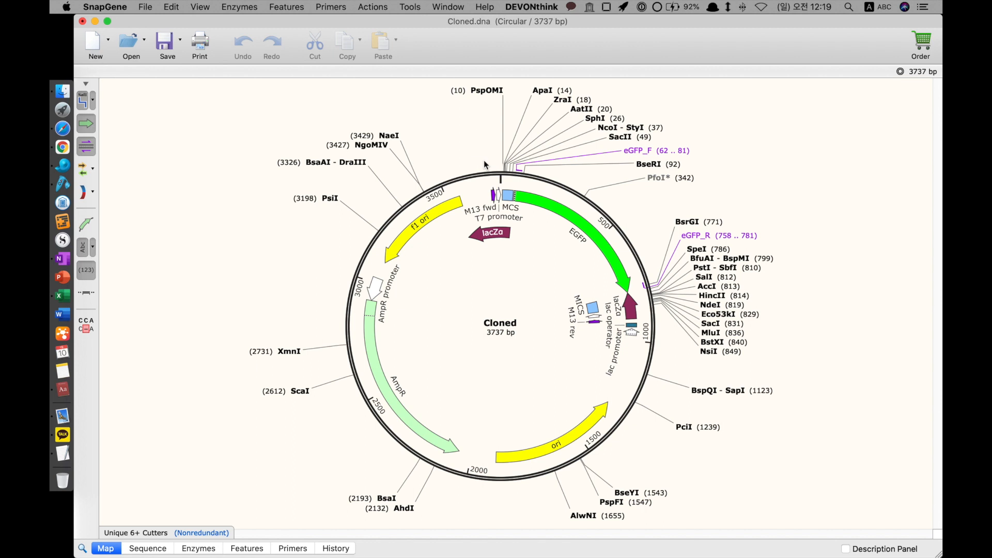
- Examine the MCS feature and the start of the EGFP insert in the Cloned.dna sequence, and return to the map
{"action": "left_click", "coordinate": [508, 195]}
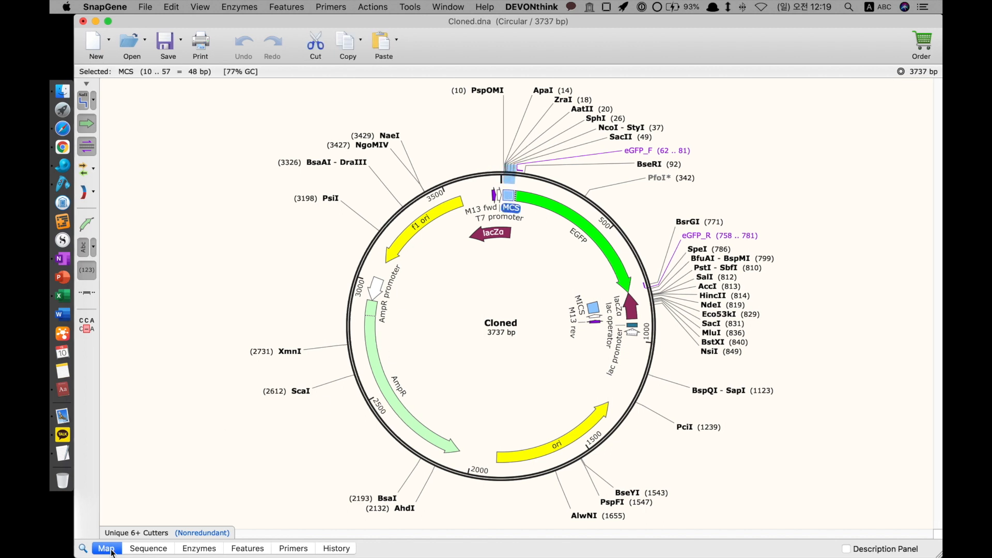
{"action": "left_click", "coordinate": [148, 549]}
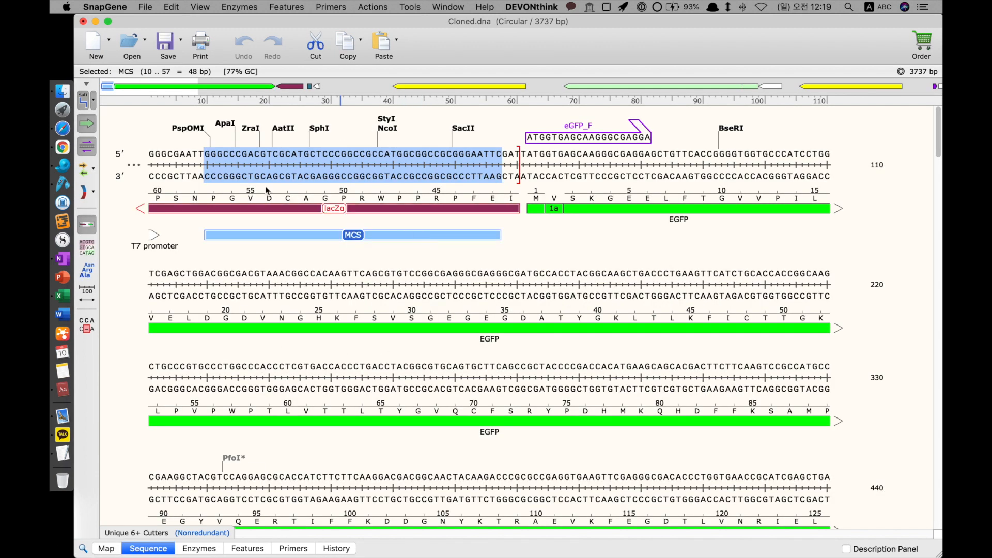
{"action": "left_click", "coordinate": [488, 259]}
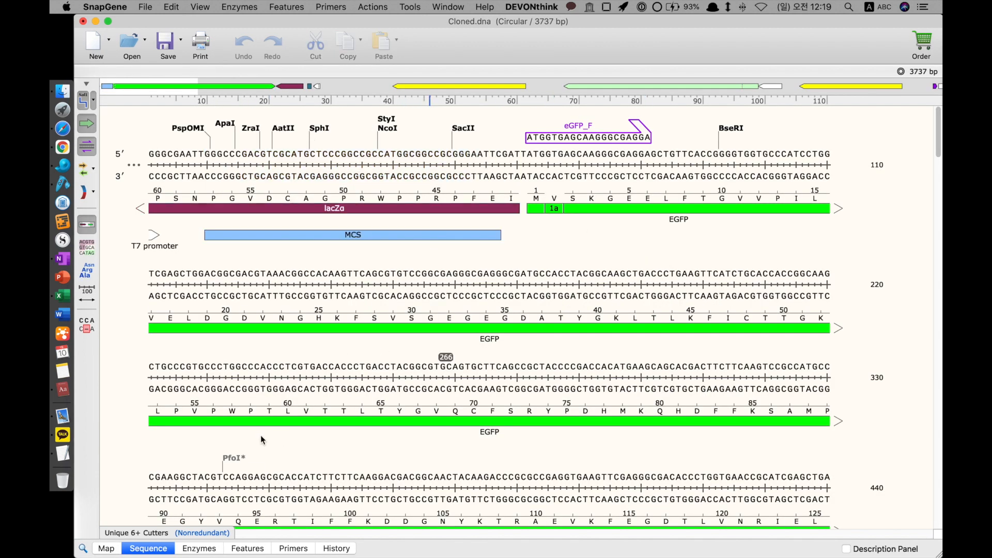
{"action": "left_click", "coordinate": [106, 549]}
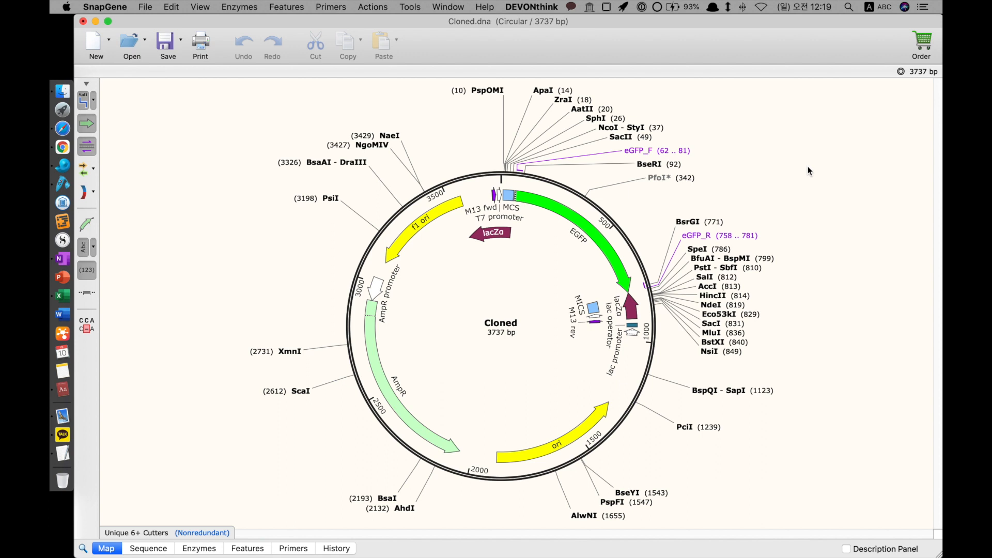
- Open the eGFP_F primer from the sequence view for editing and show its insertion options
{"action": "key", "text": "super+2"}
{"action": "left_click", "coordinate": [559, 139]}
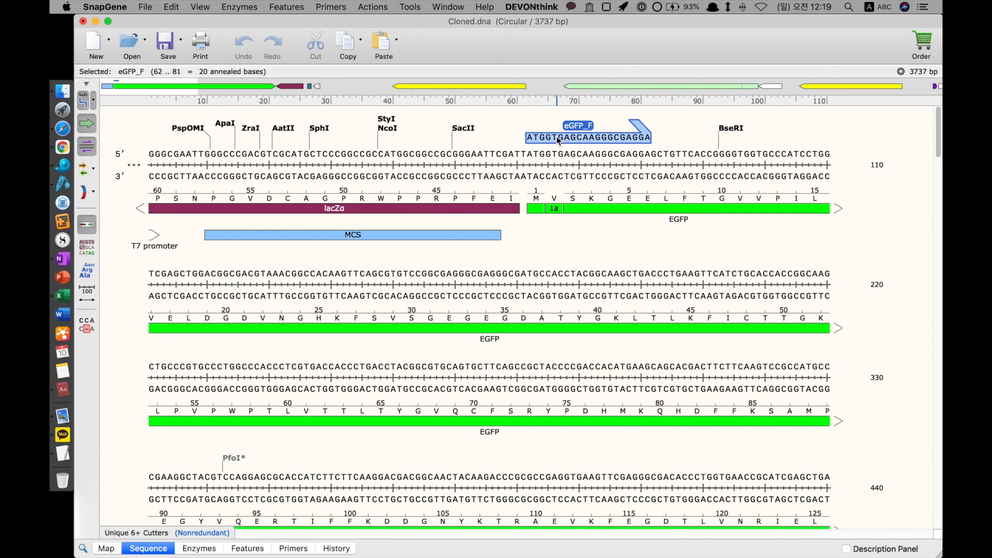
{"action": "double_click", "coordinate": [558, 139]}
{"action": "left_click", "coordinate": [571, 152]}
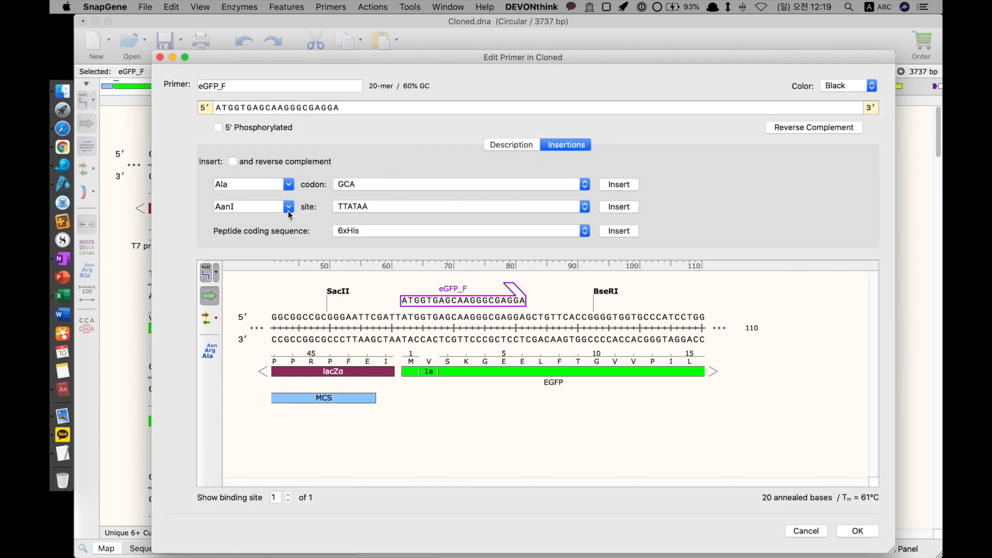
- Try adding a SpeI site (ACTAGT) to the 5' end of the eGFP_F primer, and delete the added bases
{"action": "double_click", "coordinate": [269, 207]}
{"action": "type", "text": "S"}
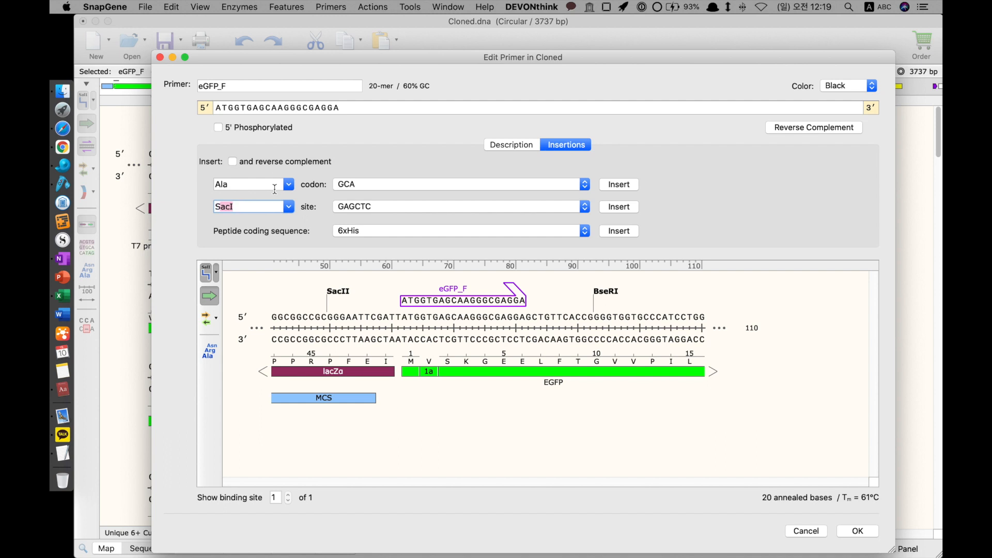
{"action": "type", "text": "pe"}
{"action": "left_click", "coordinate": [619, 207]}
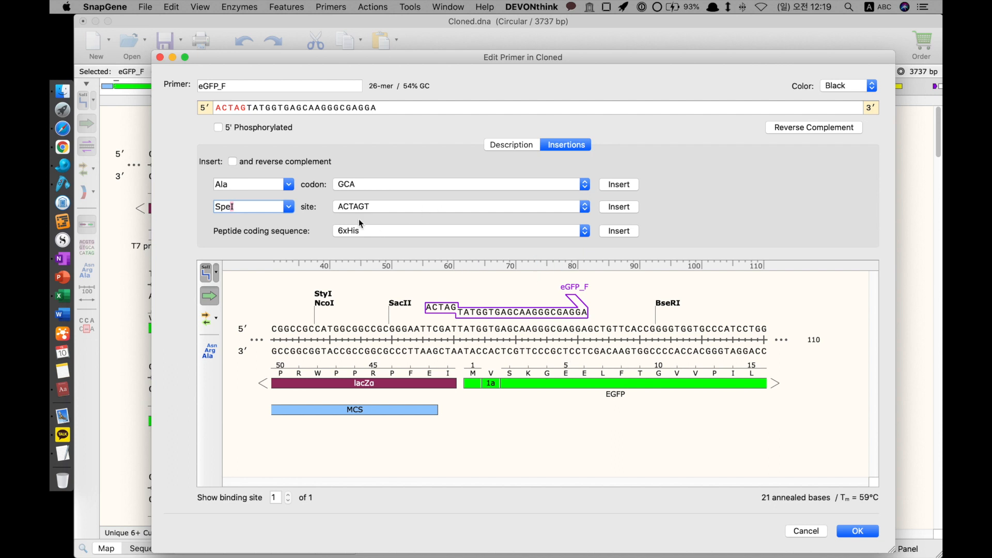
{"action": "left_click_drag", "start_coordinate": [249, 108], "coordinate": [175, 115]}
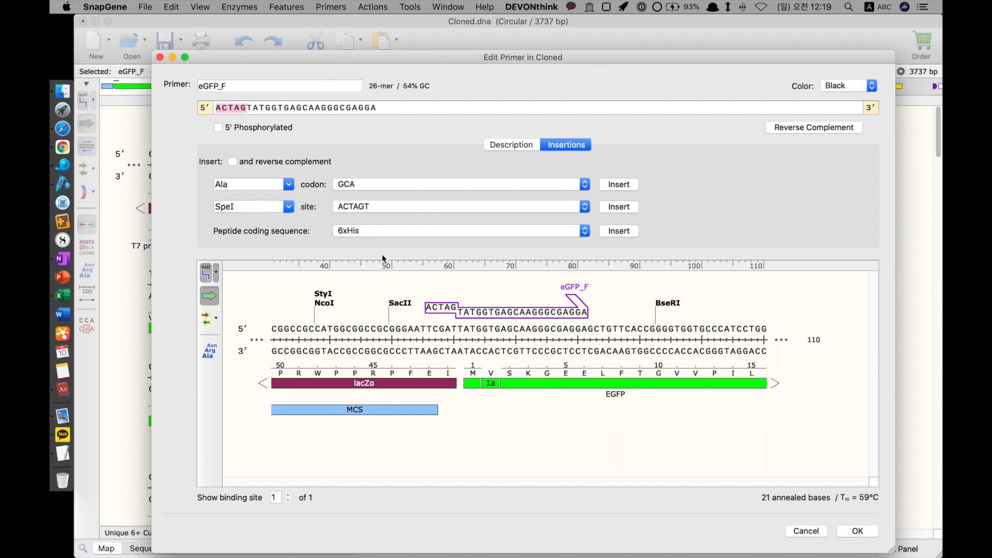
{"action": "key", "text": "BackSpace"}
- Insert the 6xHis coding sequence at the 5' end of eGFP_F and browse the other peptide tags and cleavage sites
{"action": "left_click", "coordinate": [610, 232]}
{"action": "left_click", "coordinate": [403, 231]}
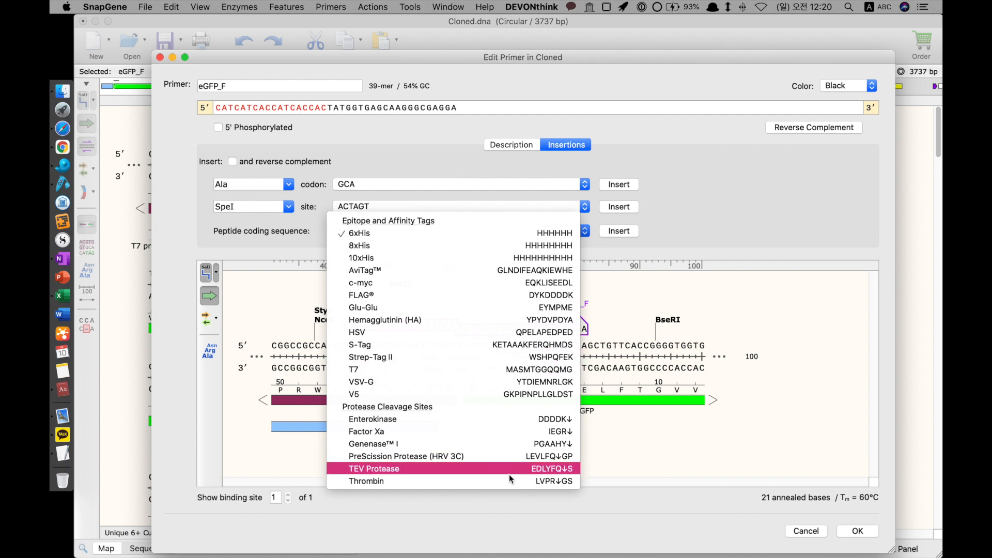
{"action": "left_click", "coordinate": [513, 527]}
{"action": "left_click", "coordinate": [403, 208]}
{"action": "left_click", "coordinate": [314, 196]}
- Insert an Arg codon (AGA) after the 6xHis sequence, and delete both additions from the eGFP_F primer
{"action": "left_click", "coordinate": [277, 183]}
{"action": "left_click", "coordinate": [289, 184]}
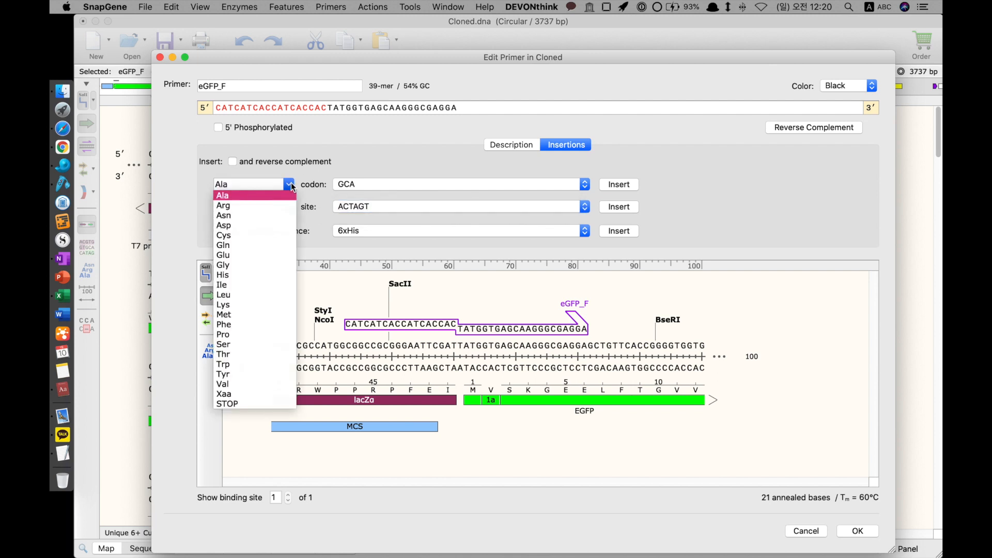
{"action": "left_click", "coordinate": [272, 203]}
{"action": "left_click", "coordinate": [618, 184]}
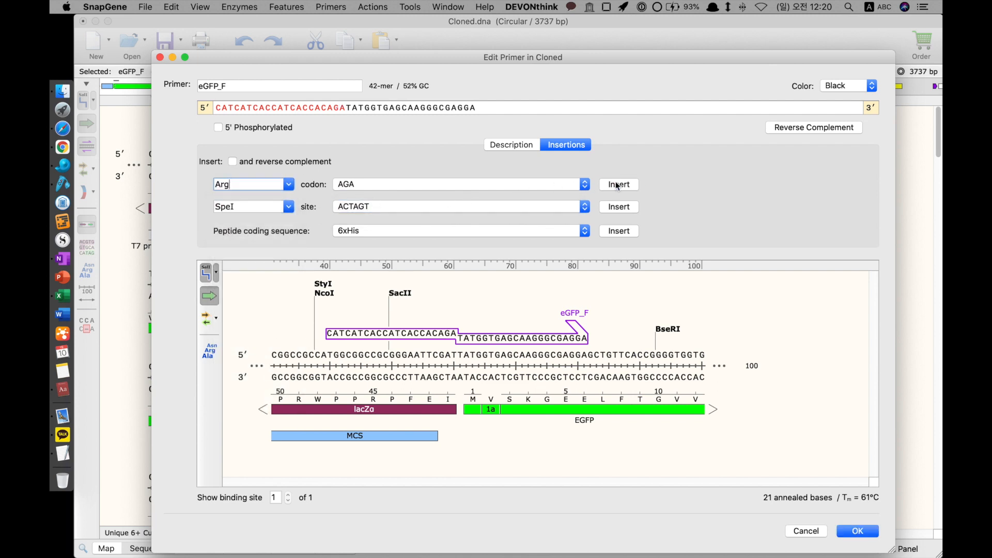
{"action": "left_click_drag", "start_coordinate": [347, 108], "coordinate": [67, 95]}
{"action": "key", "text": "BackSpace"}
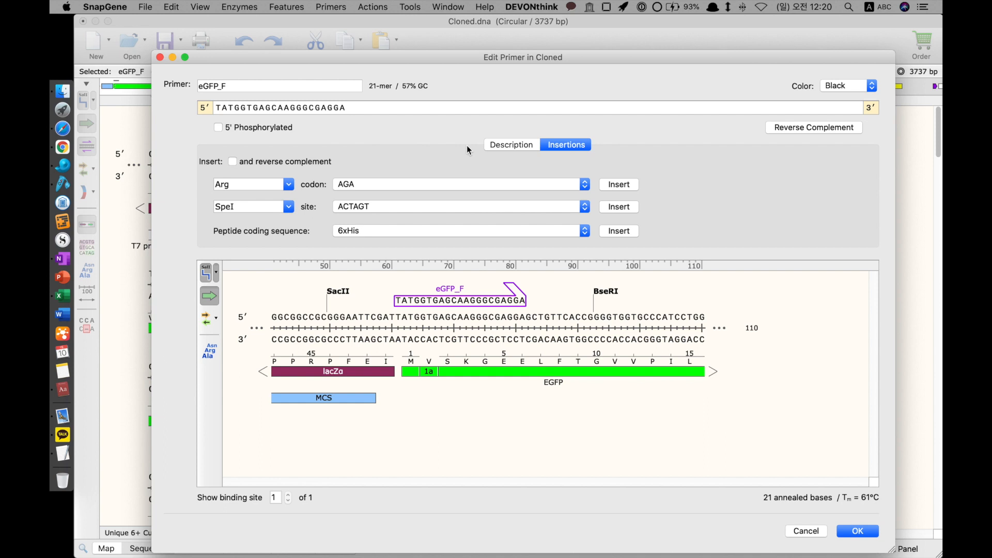
- Reverse-complement the eGFP_F primer and flip it back, confirm the primer edit and return to the Cloned.dna map
{"action": "left_click", "coordinate": [522, 144]}
{"action": "left_click", "coordinate": [836, 129]}
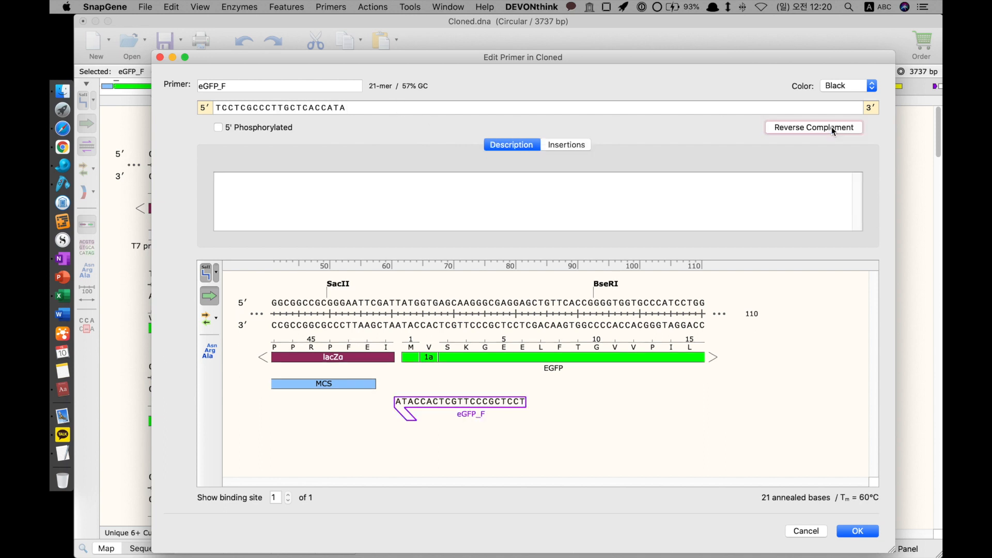
{"action": "left_click", "coordinate": [832, 127]}
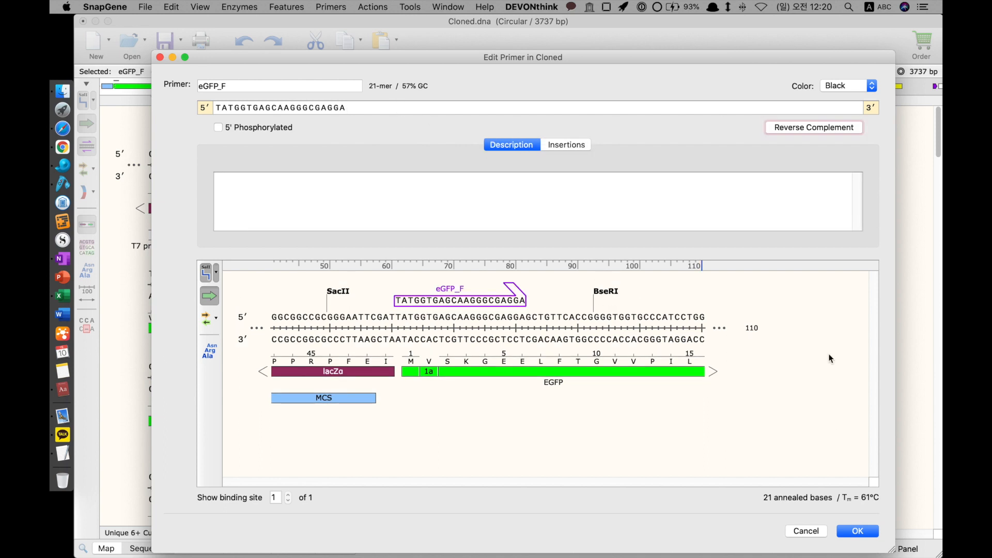
{"action": "key", "text": "Return"}
{"action": "key", "text": "super+1"}
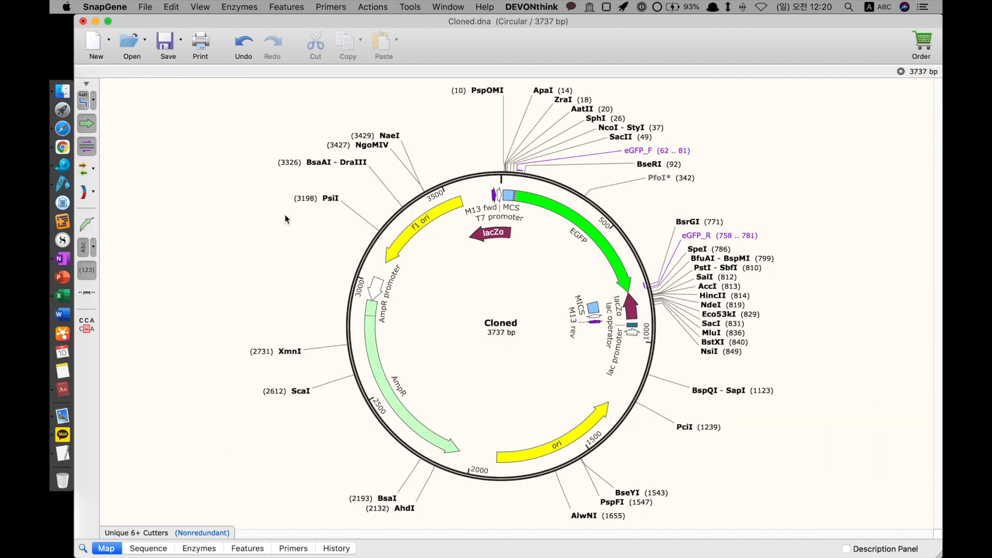